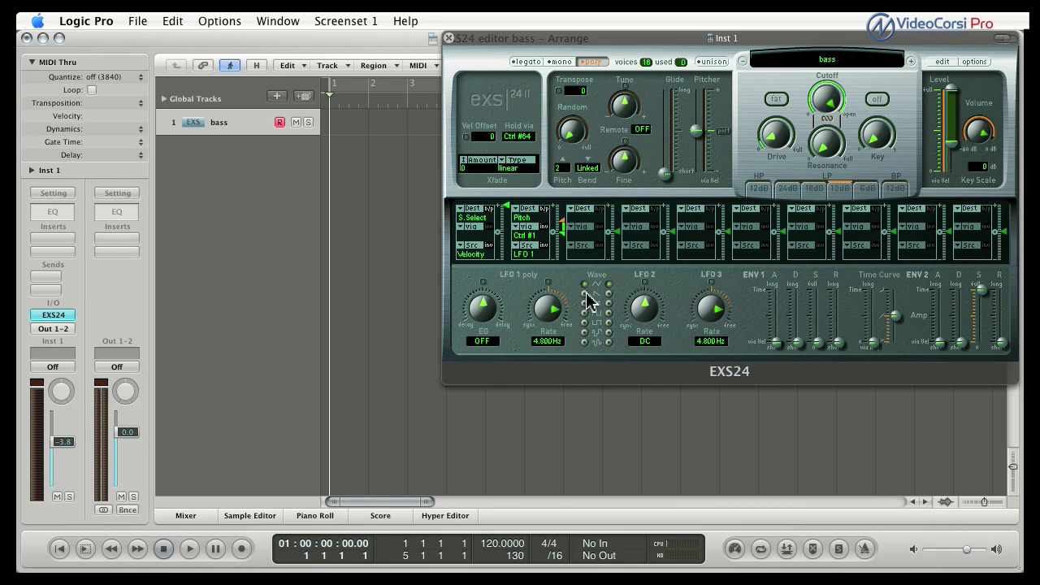
Step: Load Mscman A1.wav, B0.wav and D1.wav from the Samples Bass folder into the bass instrument, auto-mapping them by root key from the audio files
click(942, 62)
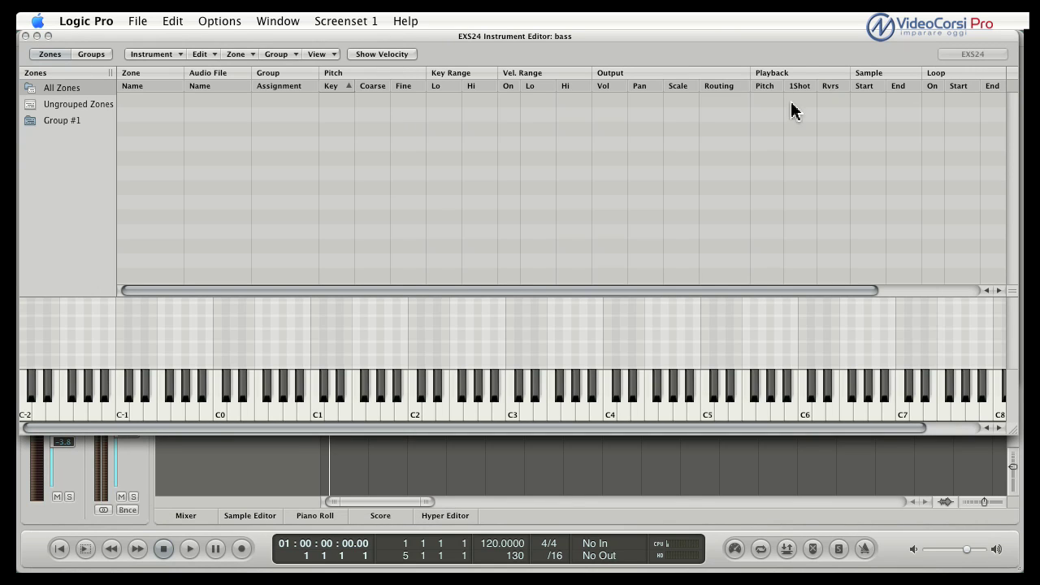
click(248, 54)
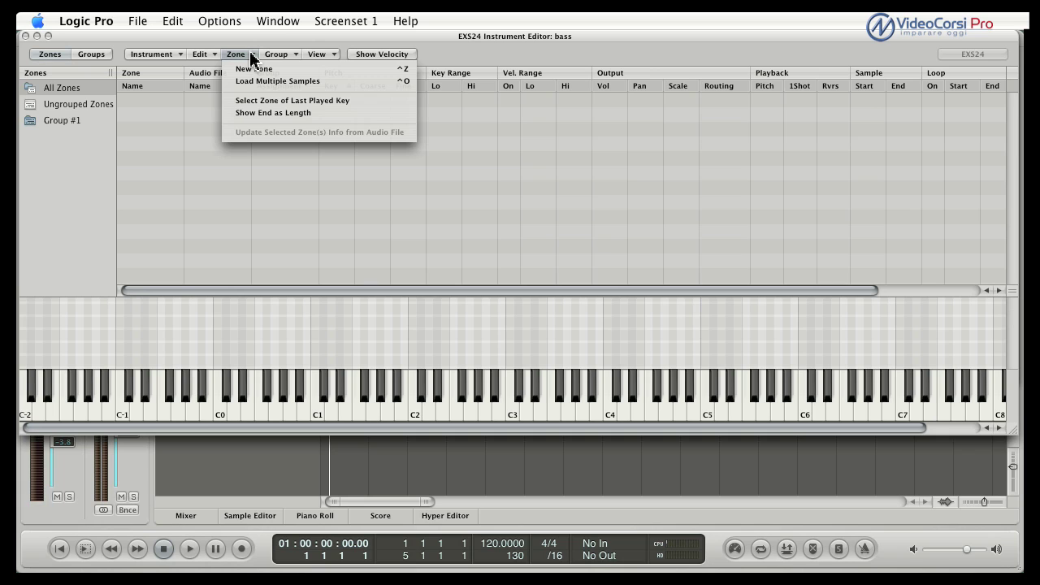
click(333, 85)
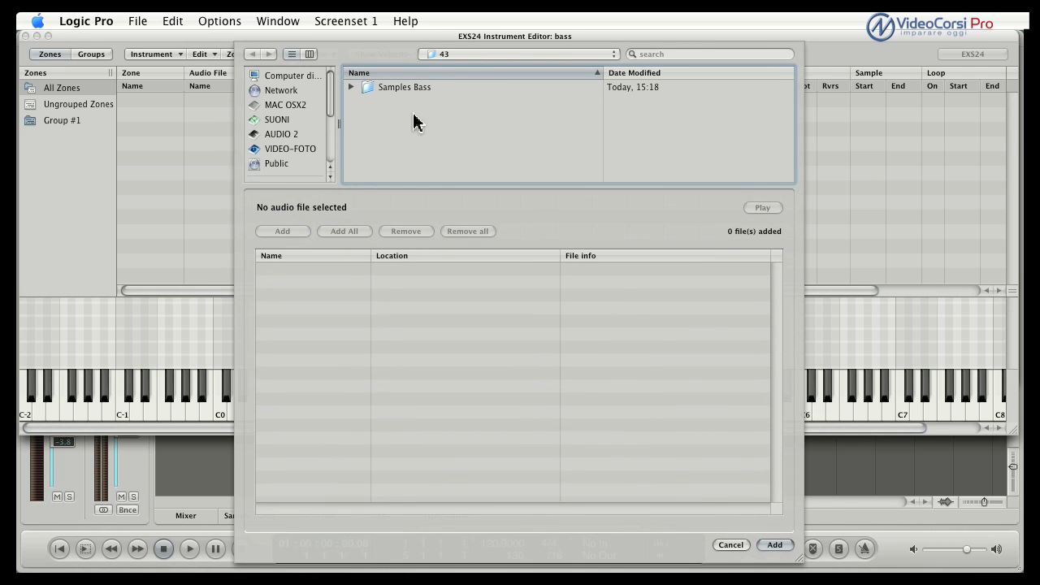
click(350, 88)
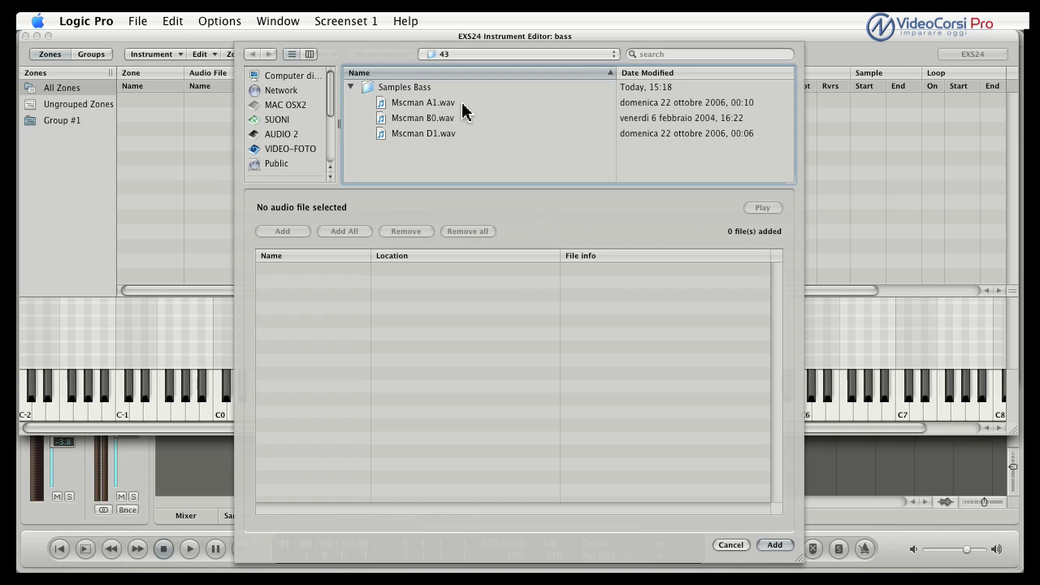
drag(470, 106, 465, 135)
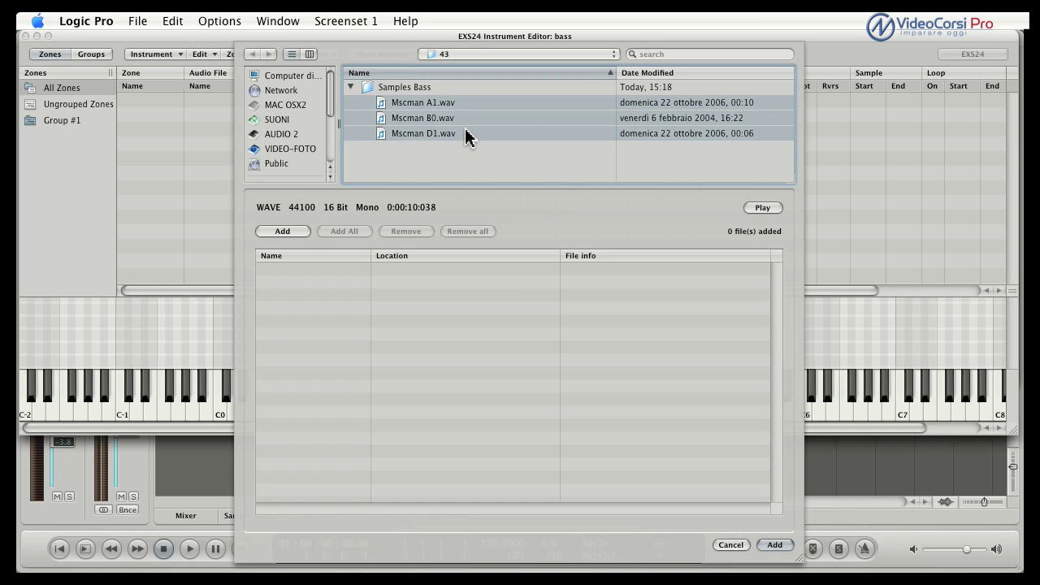
click(772, 549)
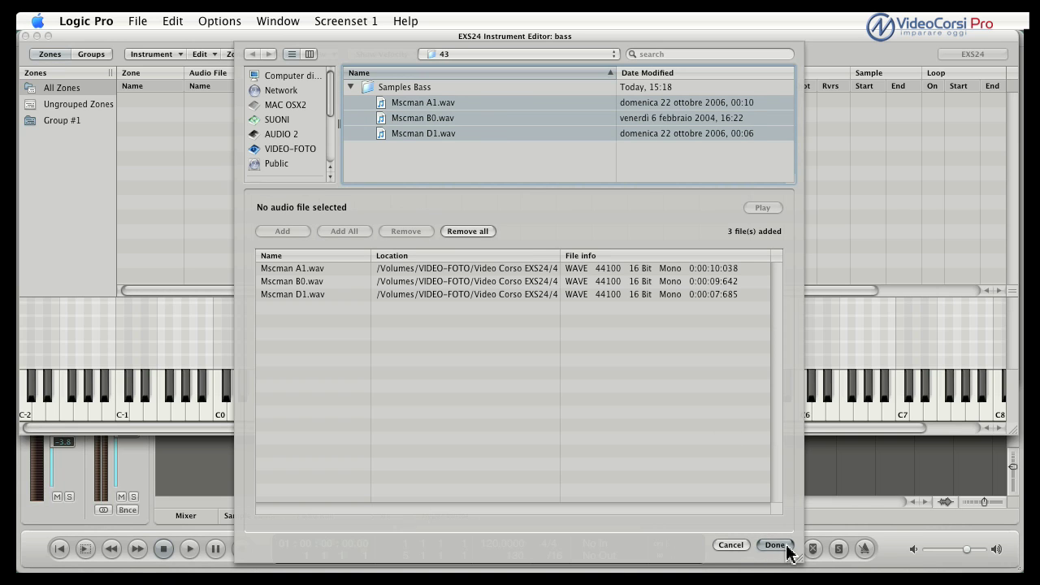
click(787, 548)
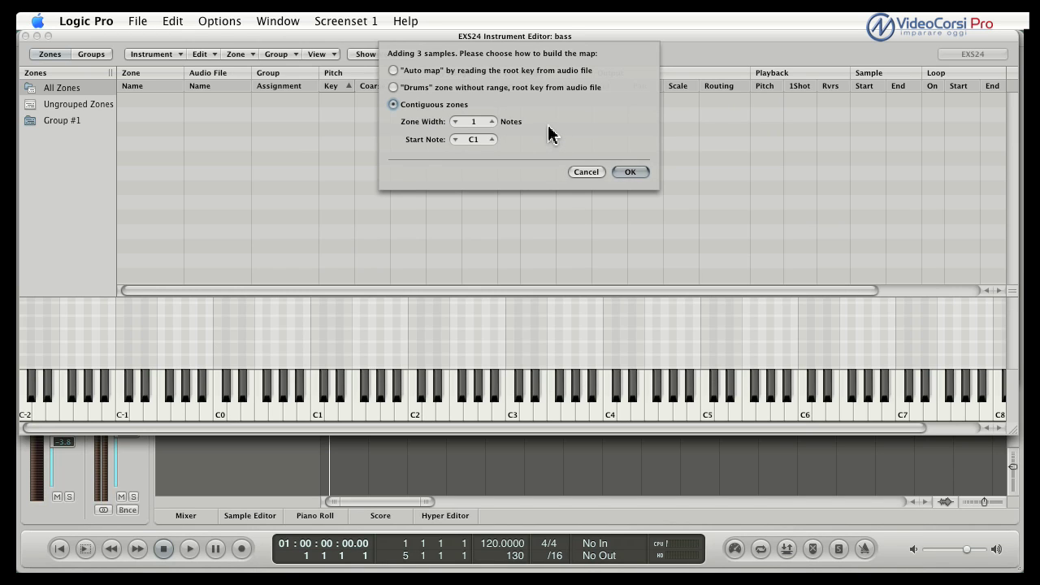
click(395, 71)
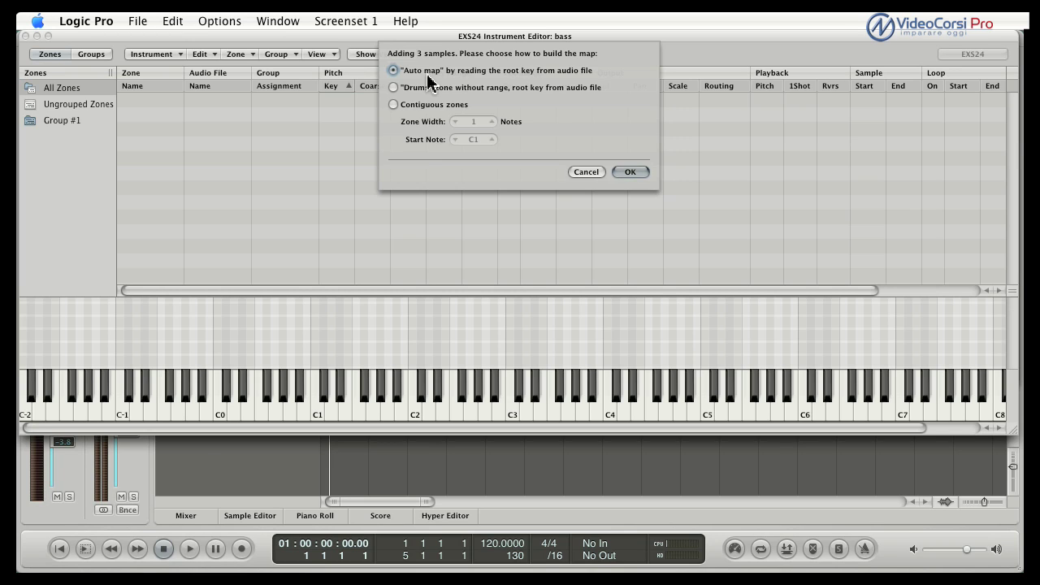
click(628, 172)
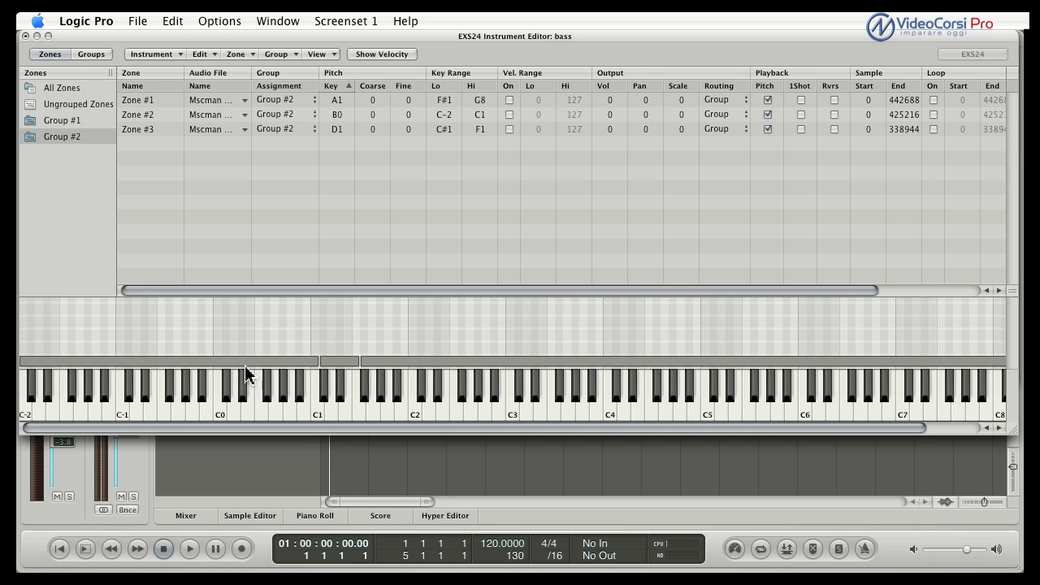
Step: Raise the lower key limit of the B0 zone to G0 and audition notes in all three zones
click(335, 131)
drag(22, 361, 272, 369)
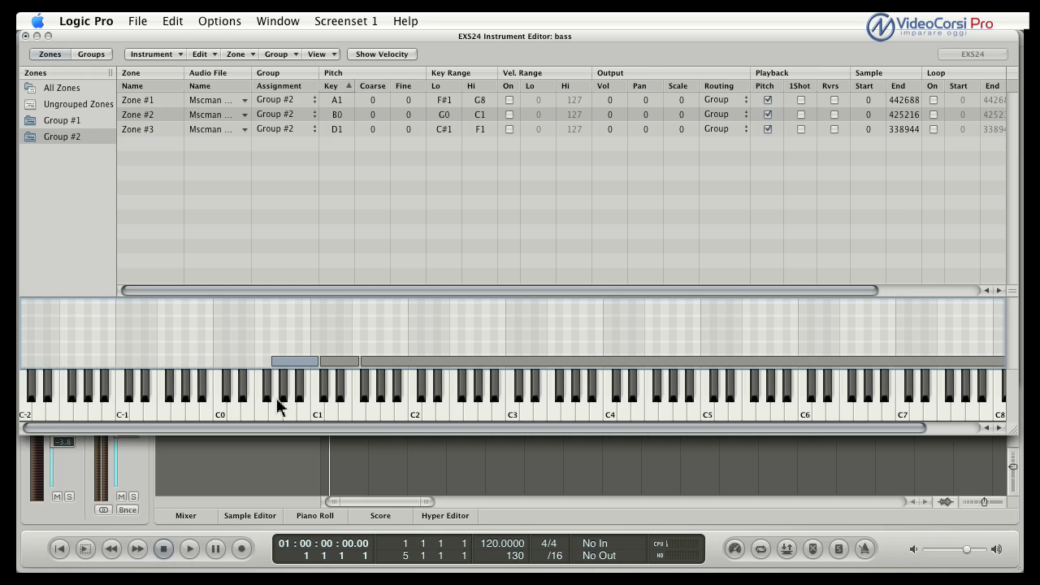
click(329, 410)
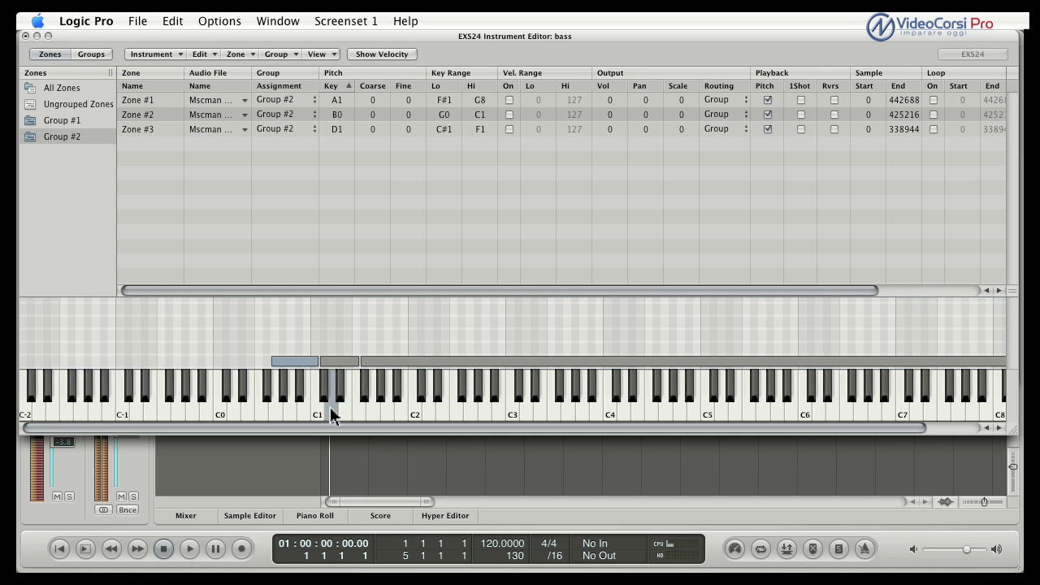
click(305, 408)
click(411, 410)
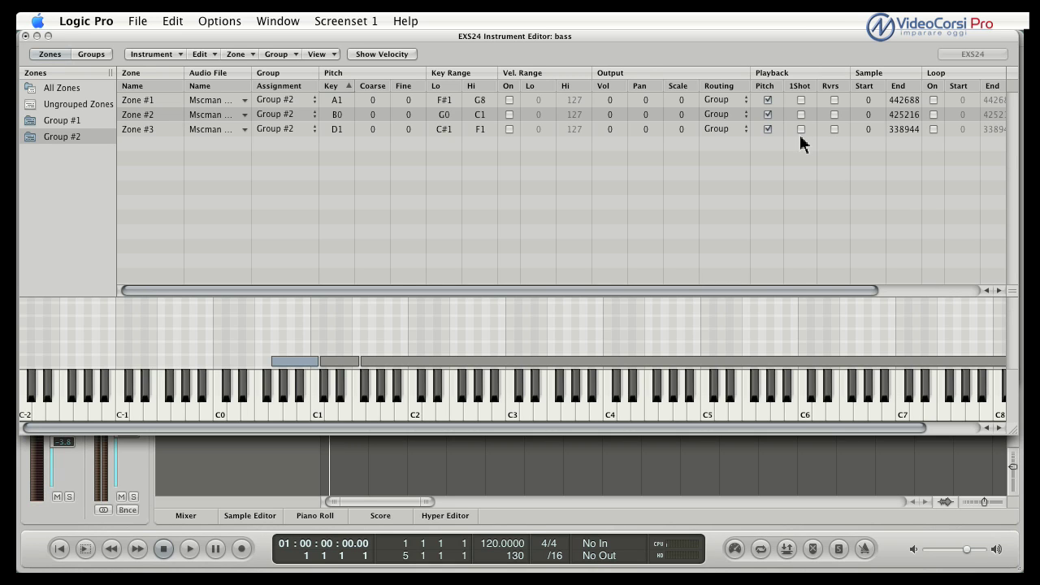
Step: Audition C3 and turn on looping for the zone with root key A1
drag(819, 290, 935, 290)
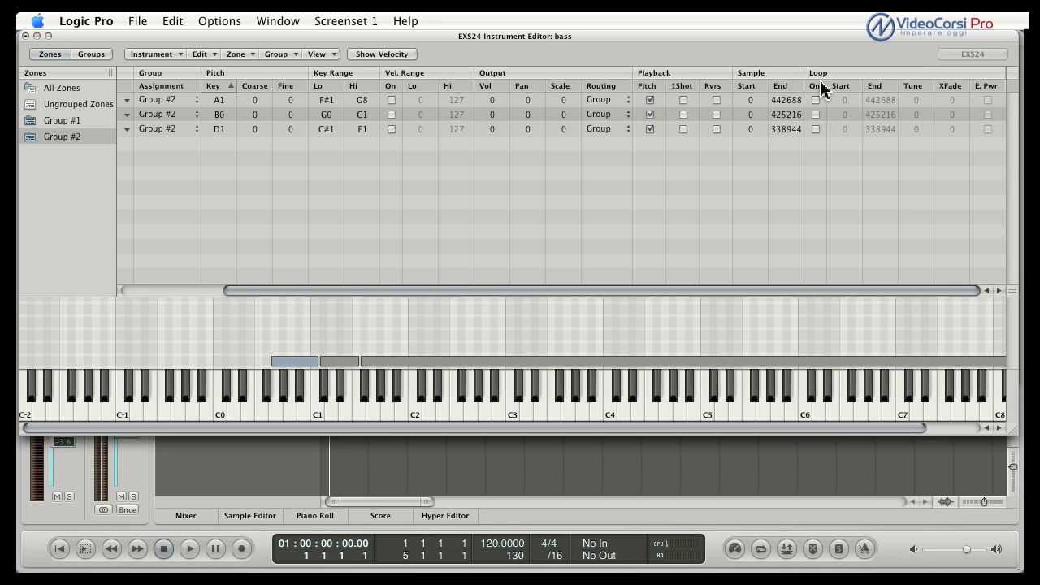
click(513, 415)
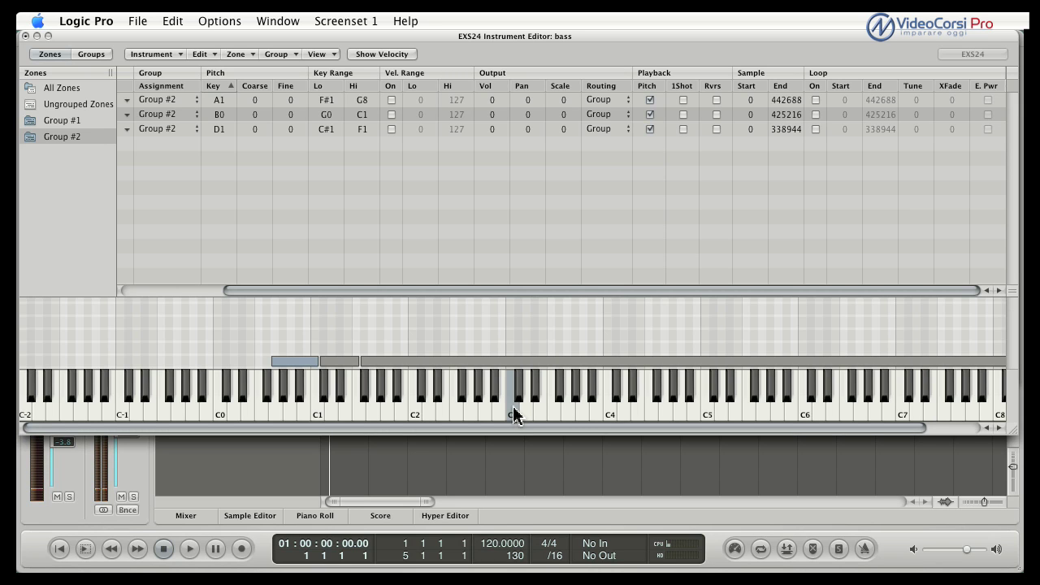
click(534, 358)
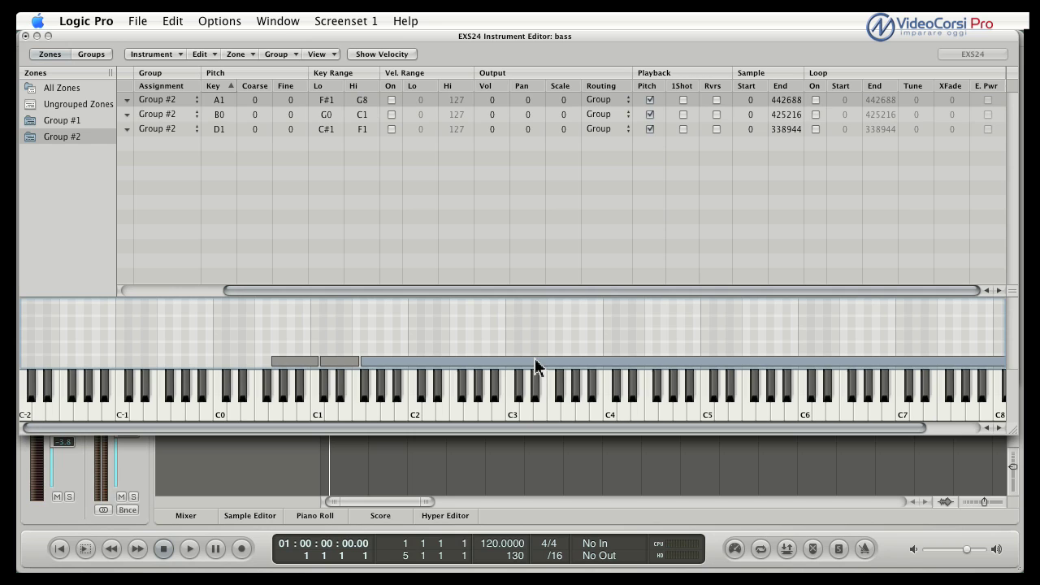
click(816, 100)
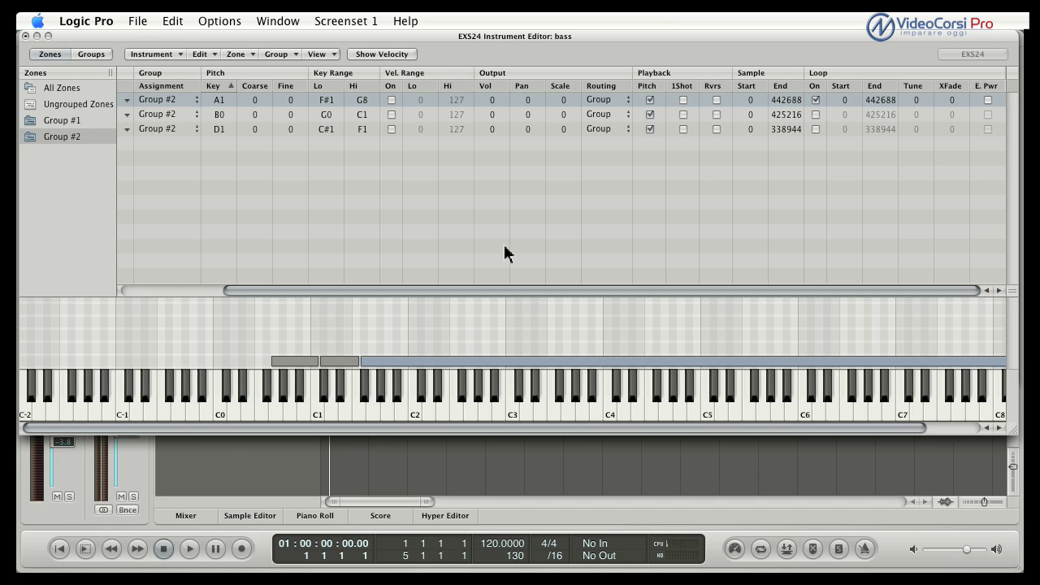
Step: Open Zone #1's audio file in the Sample Editor and move the instrument editor window clear of the waveform
drag(455, 290, 340, 291)
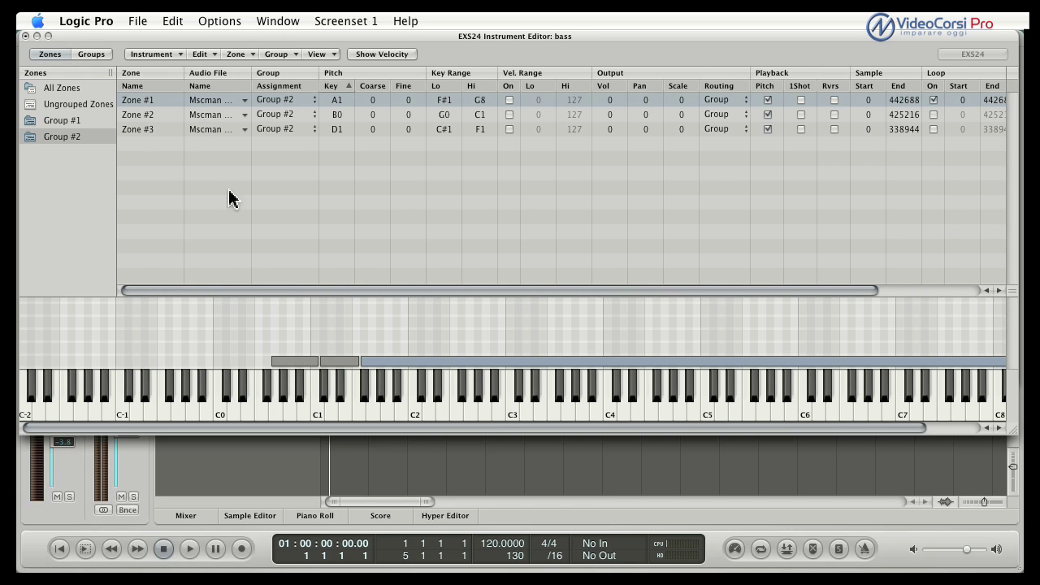
click(244, 102)
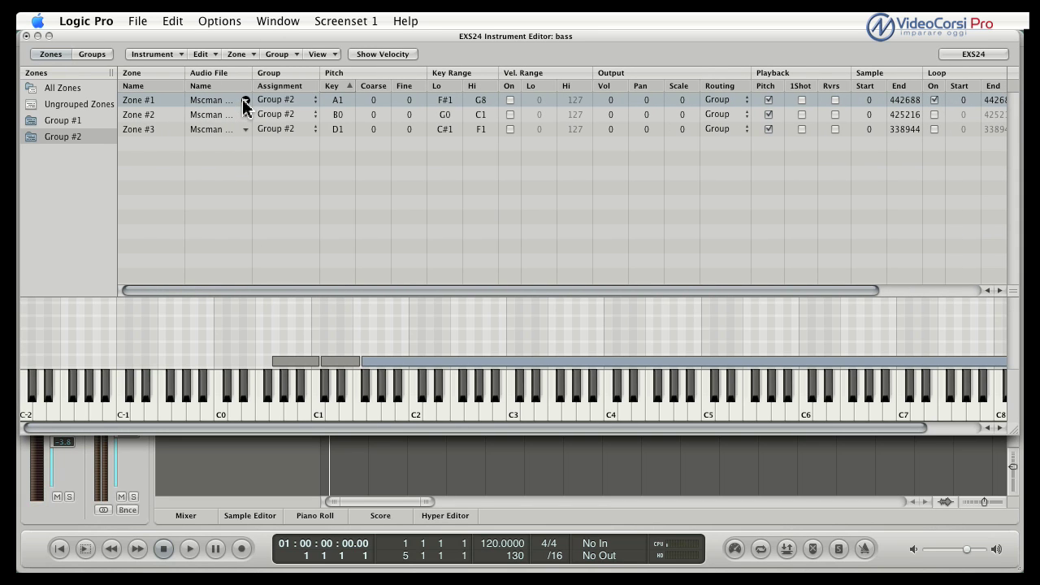
click(244, 102)
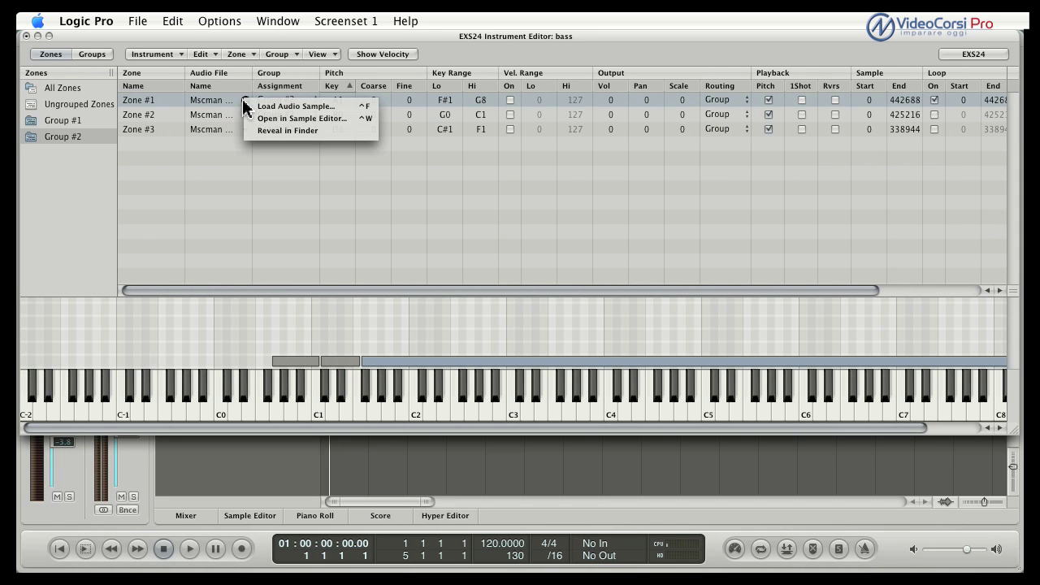
click(351, 119)
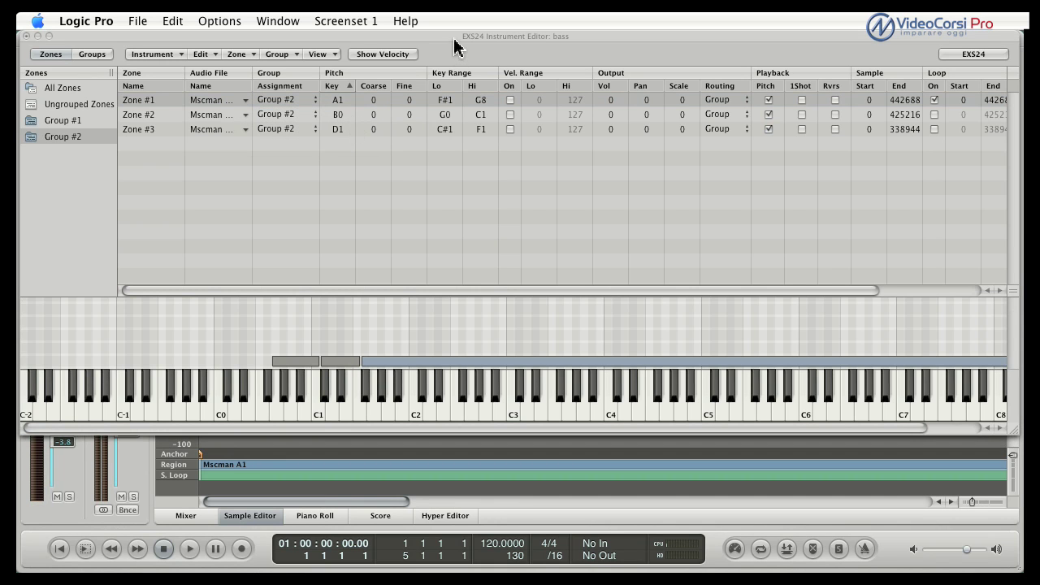
drag(455, 37, 388, 505)
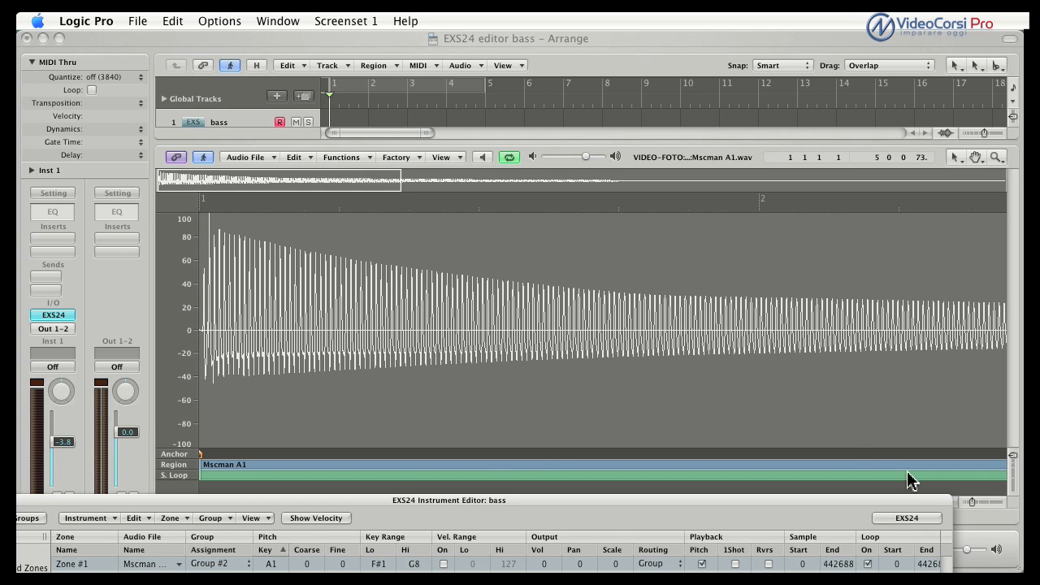
Step: Move the sample loop start of Mscman A1 close to the end of the sample, at 420825
drag(973, 501, 966, 502)
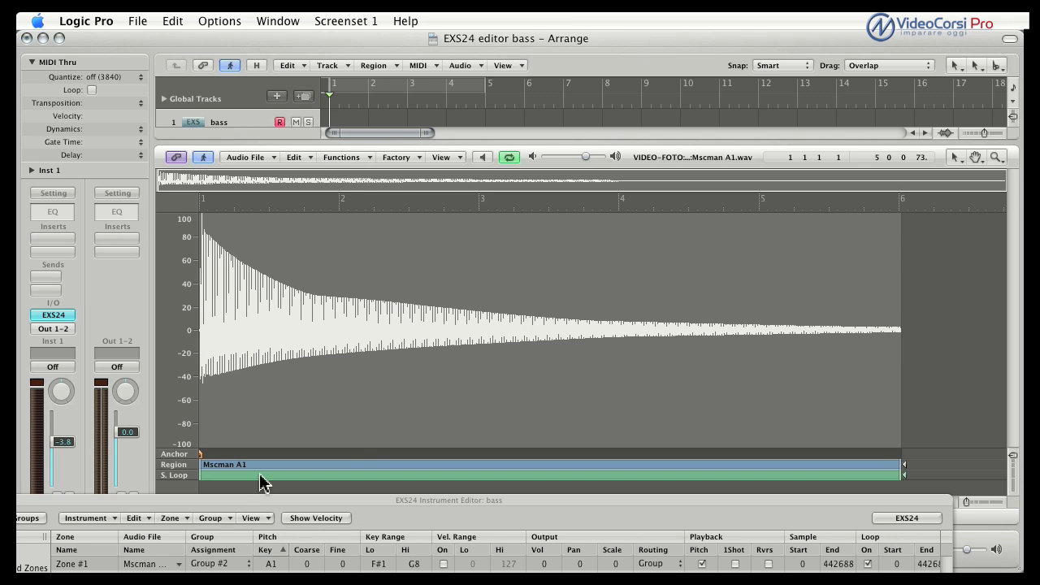
drag(201, 477, 859, 492)
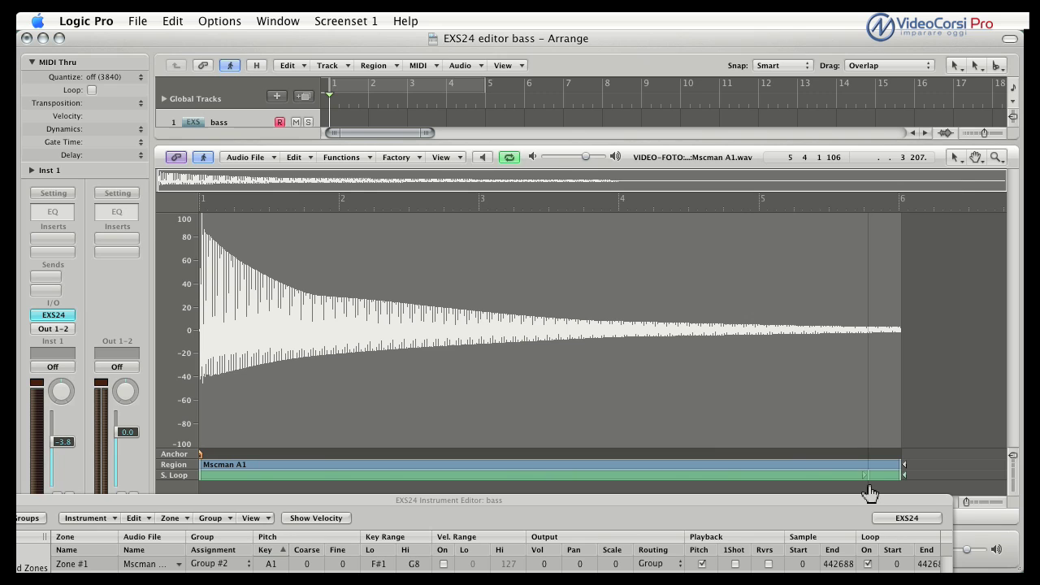
click(868, 488)
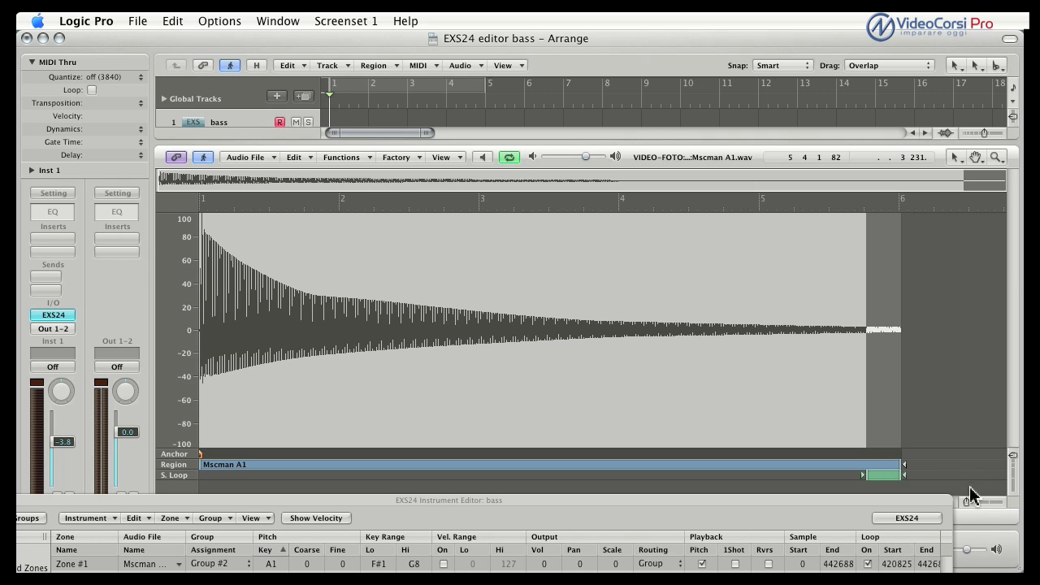
Step: Examine the waveform's zero crossings at the loop start and end, and check the Search Zero Crossings option
drag(967, 501, 980, 501)
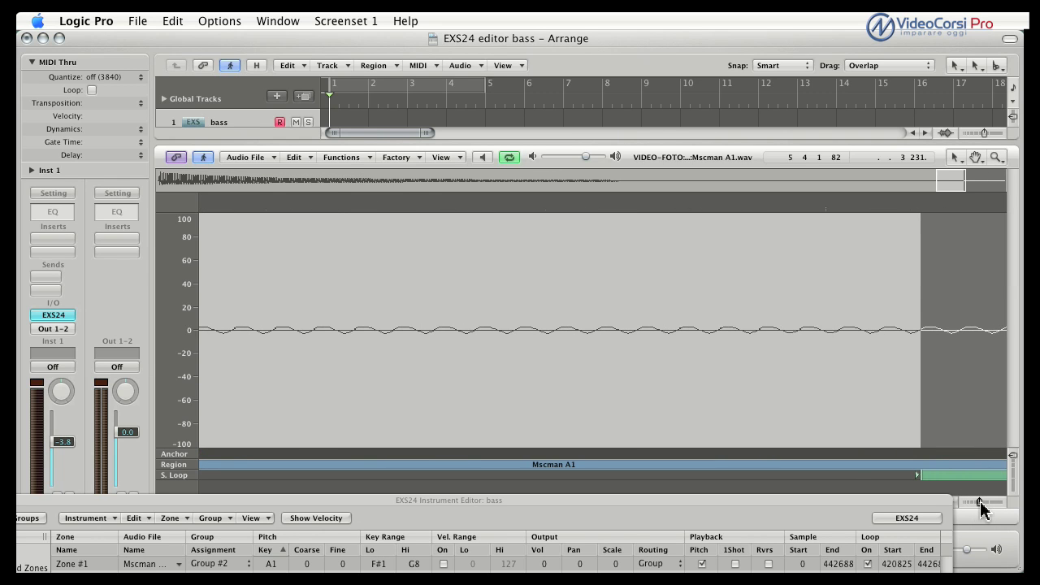
scroll(865, 416, right, 10)
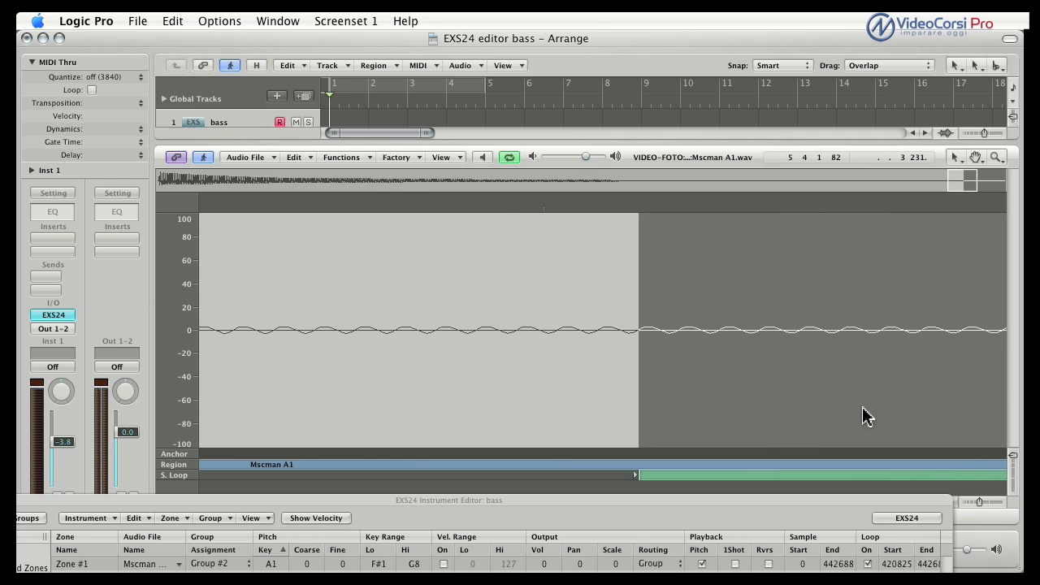
scroll(865, 416, right, 2)
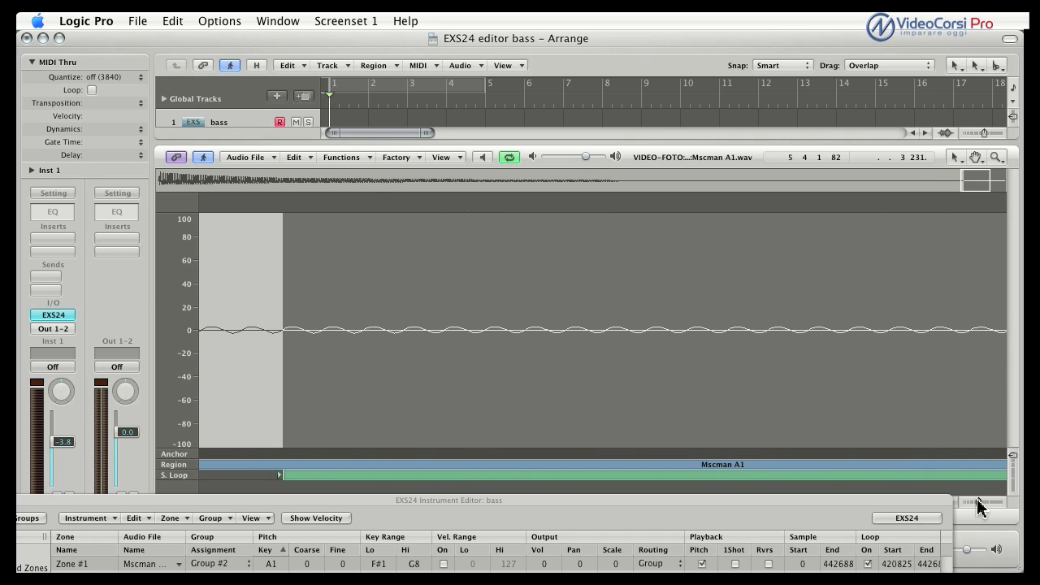
drag(979, 501, 977, 501)
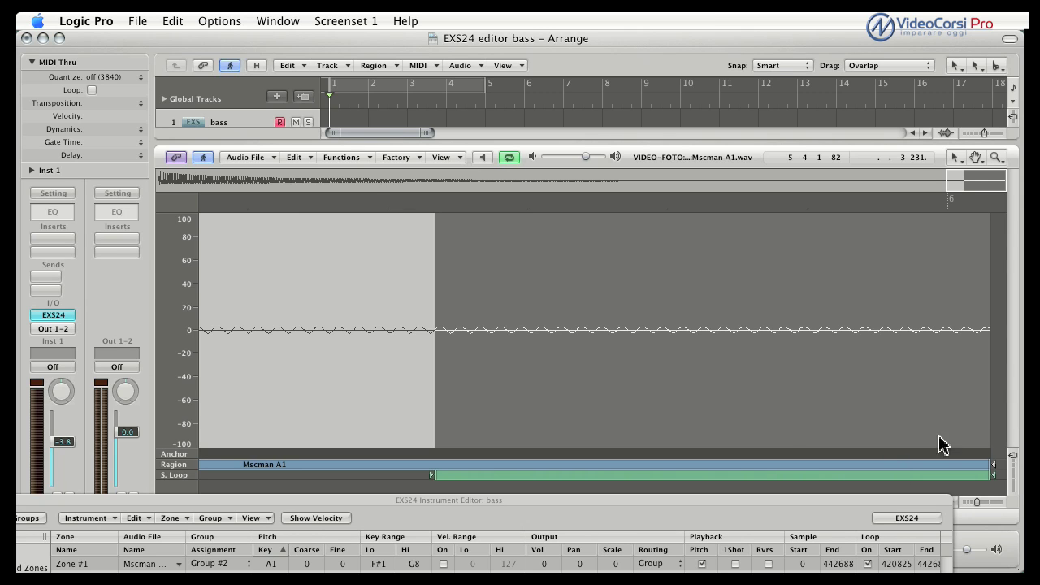
drag(1013, 457, 1013, 478)
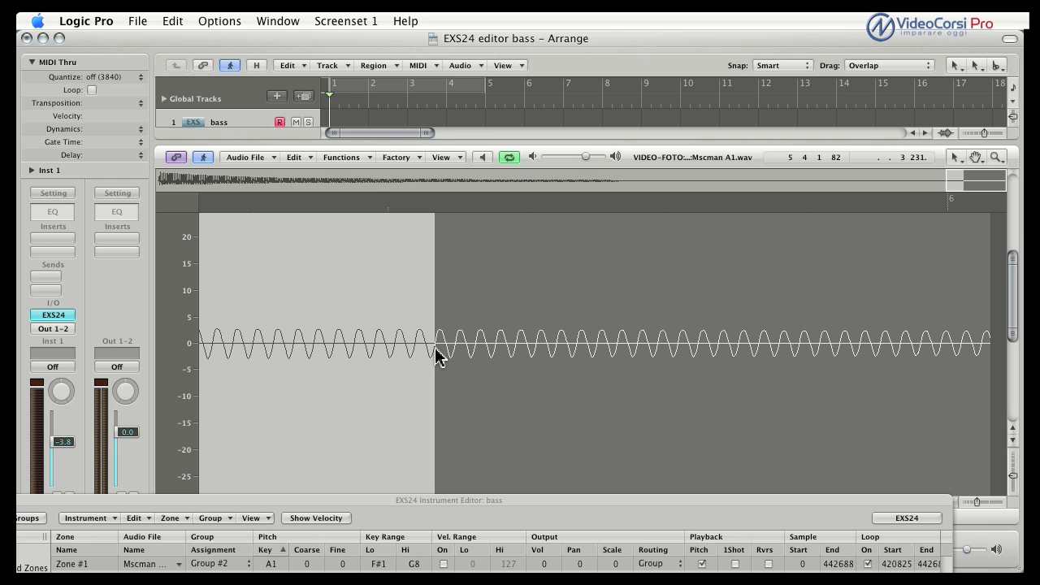
click(306, 159)
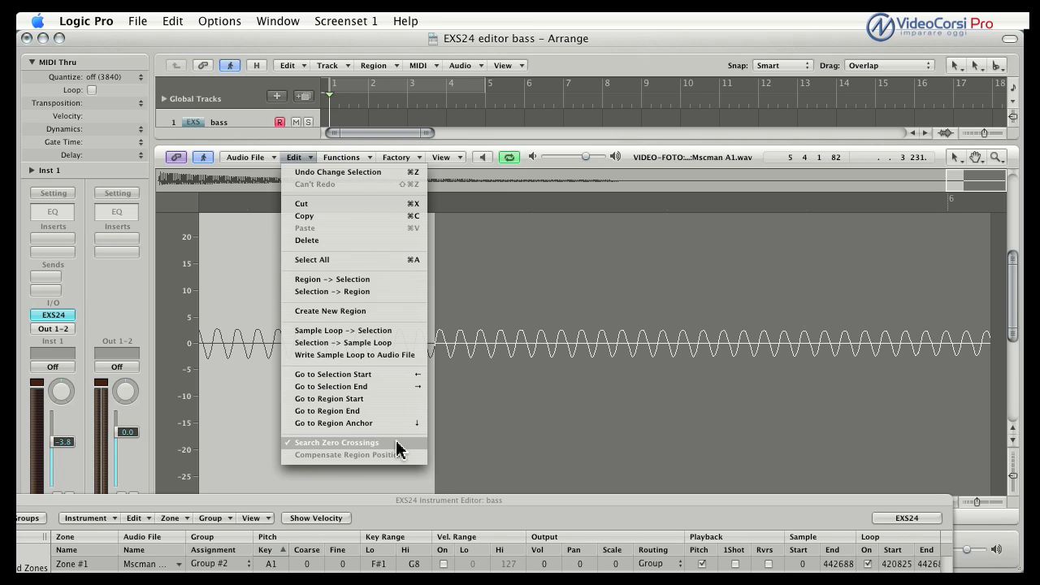
click(503, 446)
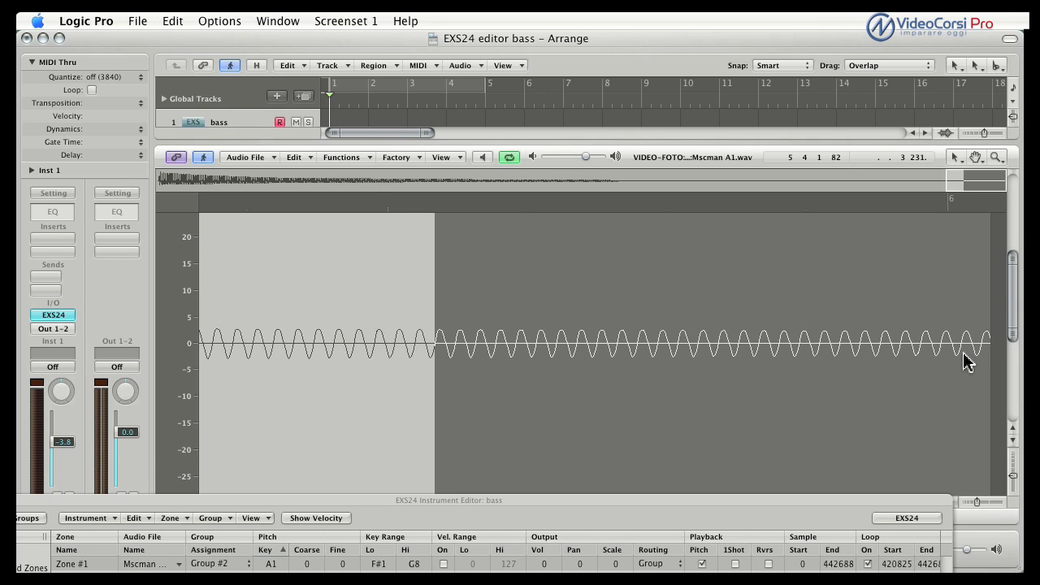
Step: Audition the sample loop, then shorten it by moving its end point earlier, to about 441500
click(482, 160)
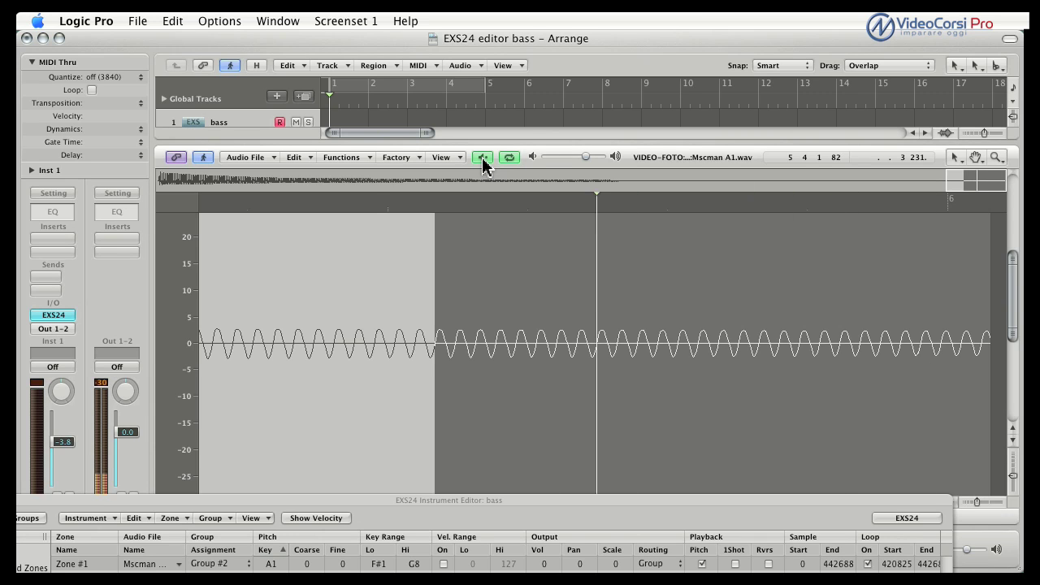
click(483, 161)
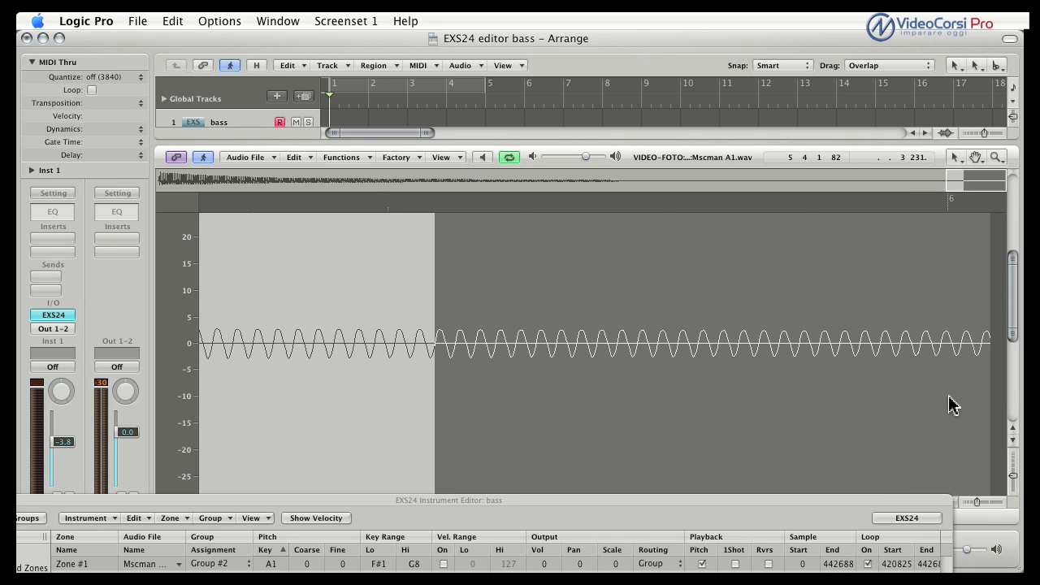
drag(1012, 476, 1017, 459)
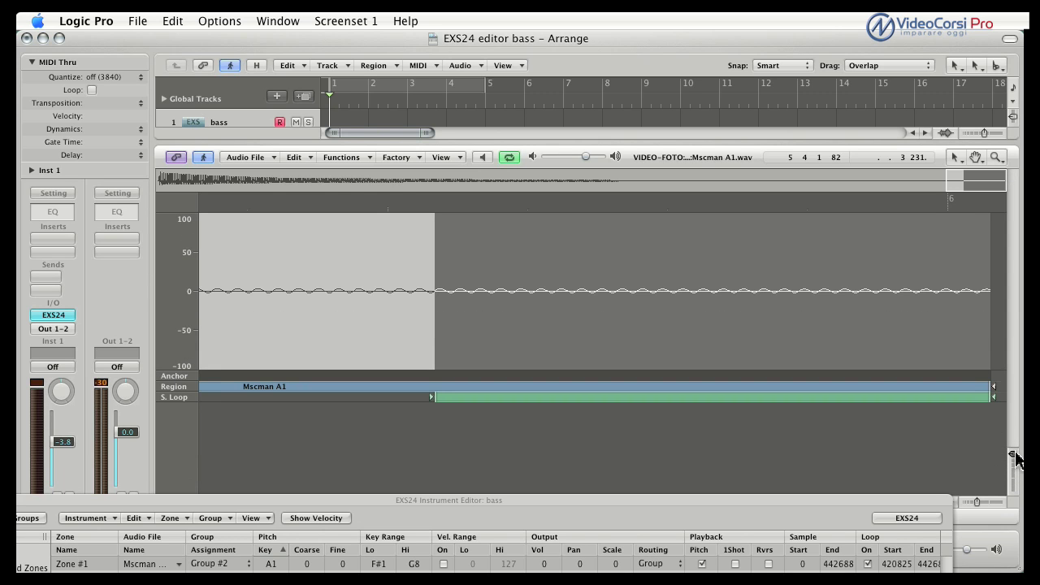
drag(991, 397, 950, 405)
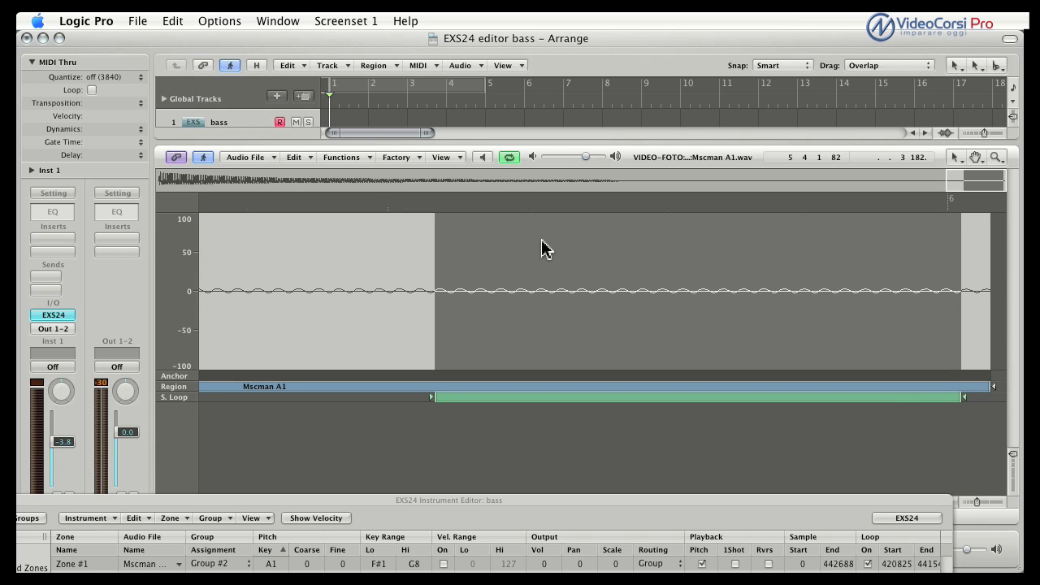
Step: Audition the shortened sample loop, then extend its end point back to the end of the sample at 442688
click(482, 159)
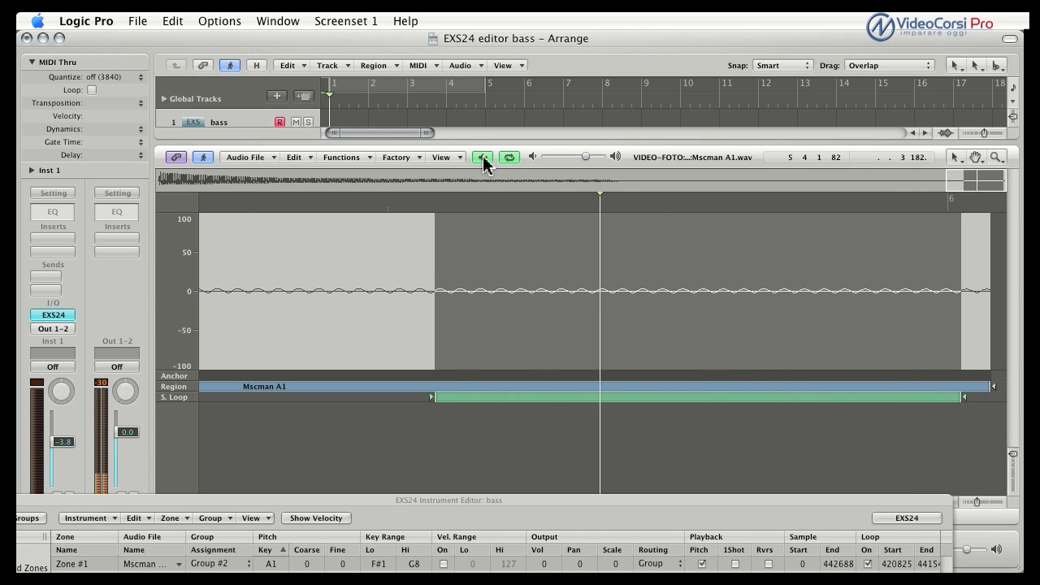
click(483, 160)
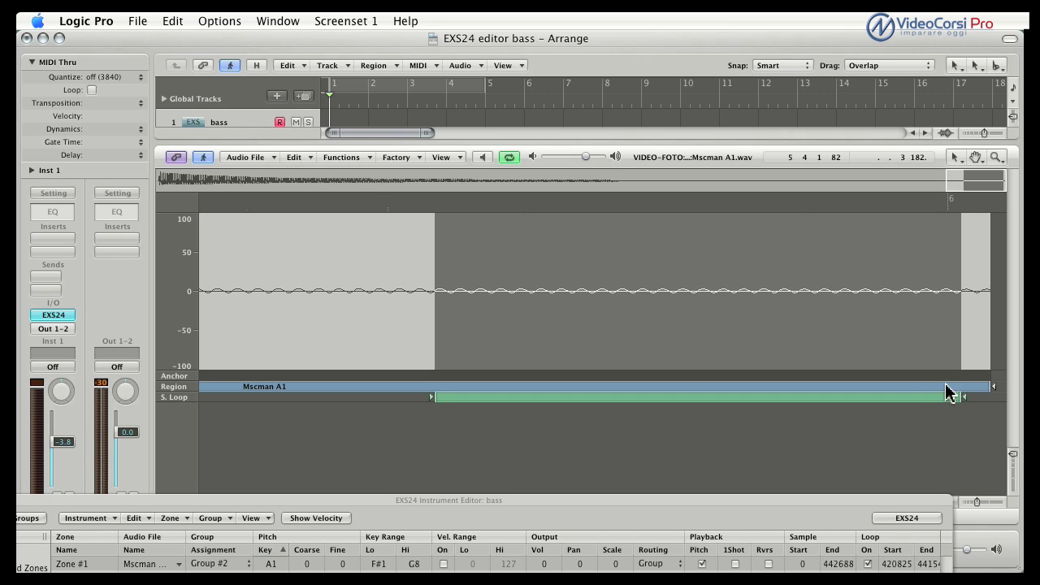
drag(965, 399, 990, 398)
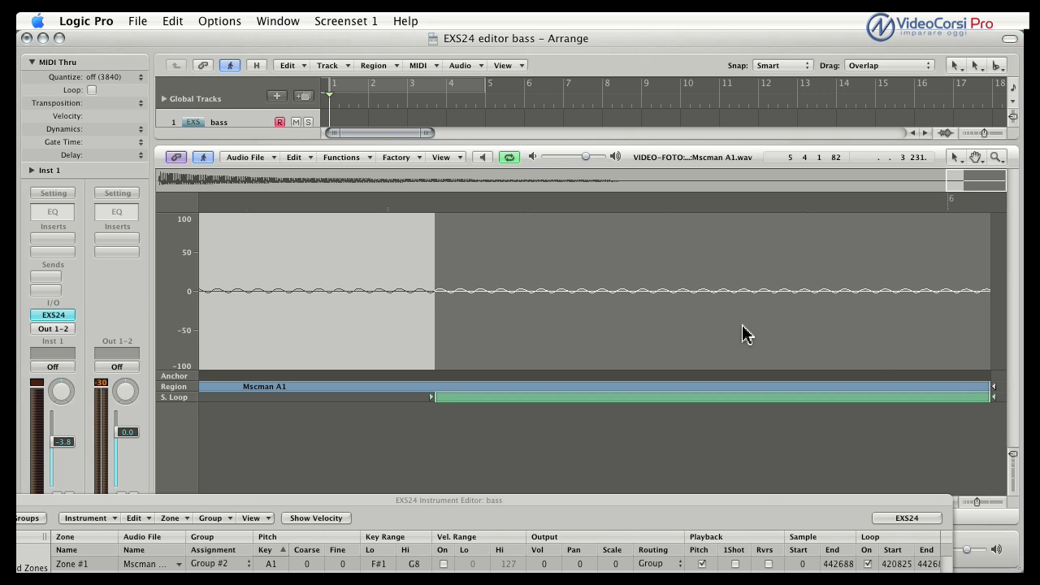
Step: Try a loop crossfade of 240 on the A1 zone and audition a note on the editor keyboard
drag(753, 502, 685, 42)
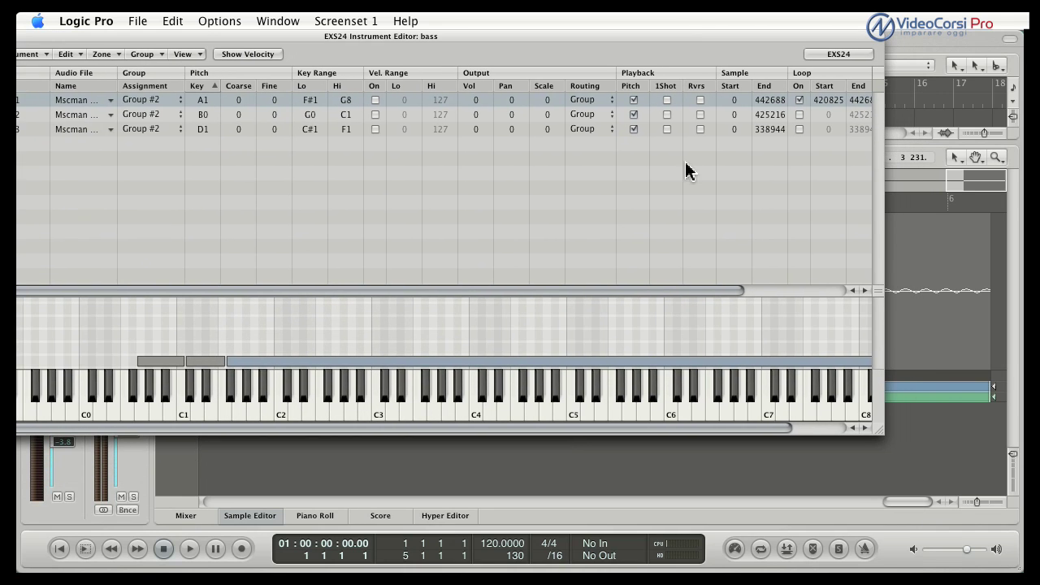
drag(686, 294, 803, 291)
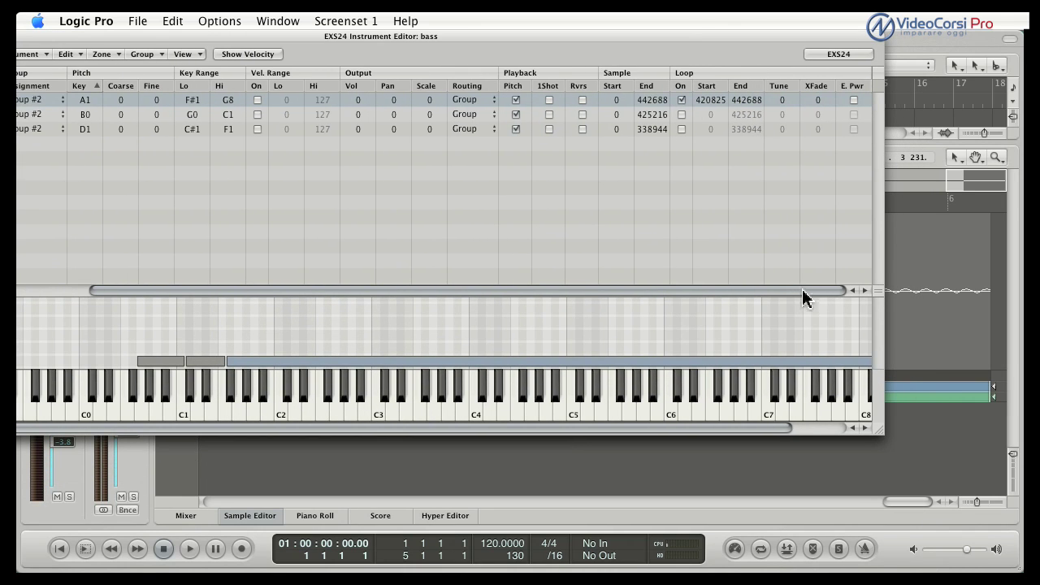
double_click(817, 100)
text(240)
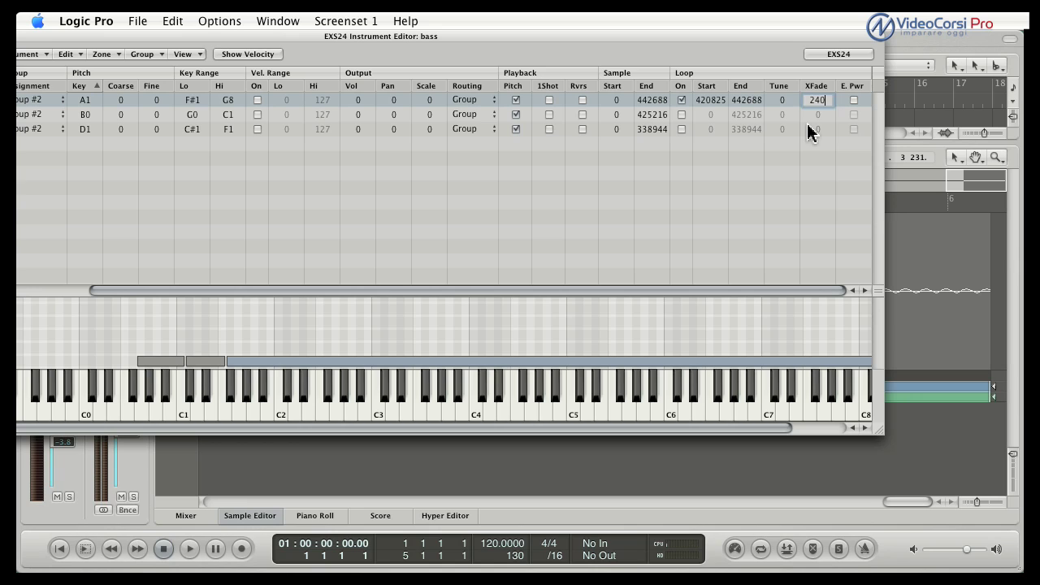
key(Return)
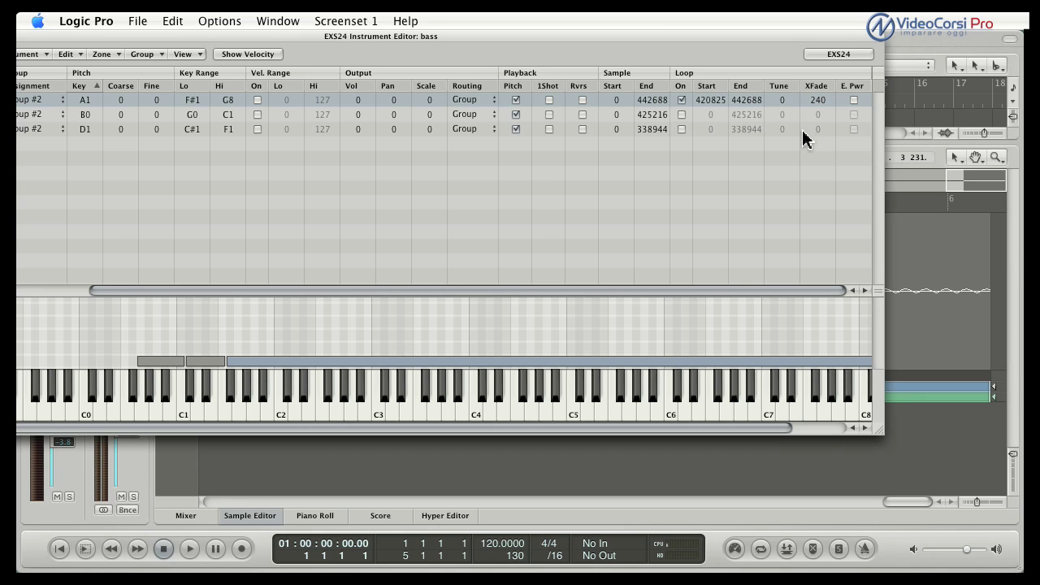
click(333, 409)
Step: Reset the A1 zone's loop crossfade to 0, move its loop end to 441544, and audition a note
double_click(816, 101)
text(0)
key(Return)
click(959, 434)
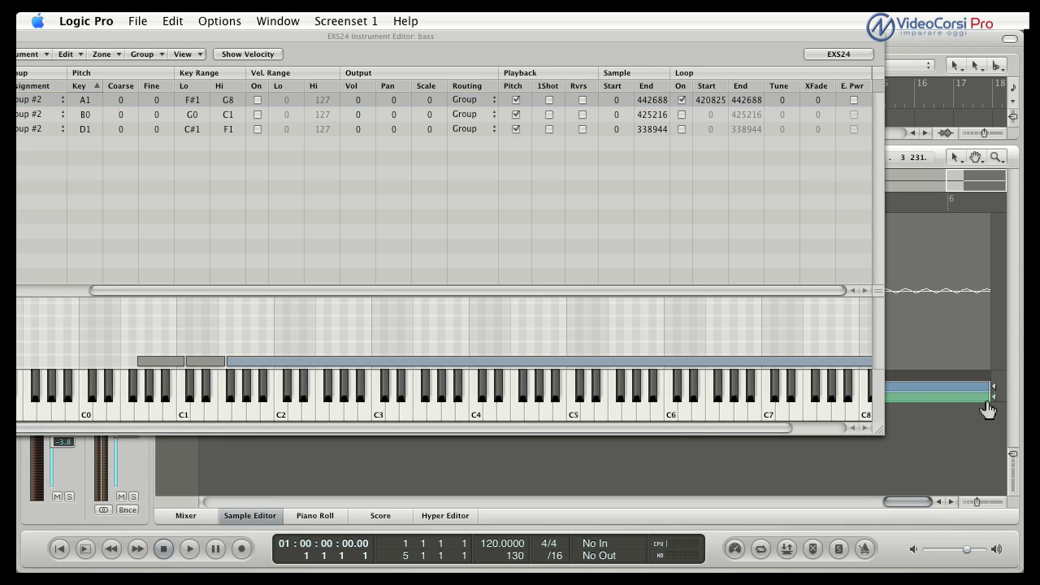
drag(980, 405, 962, 406)
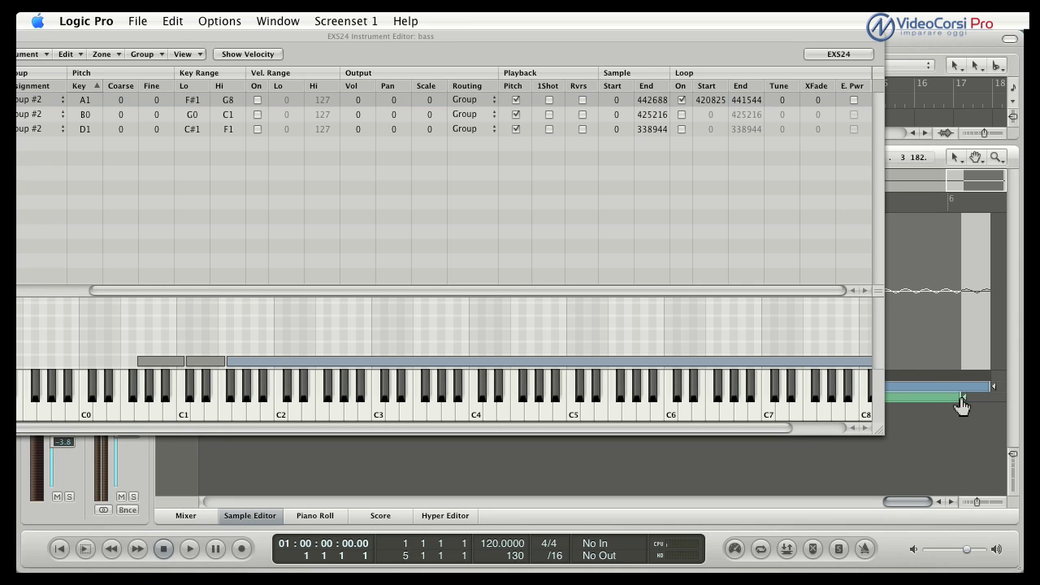
click(335, 408)
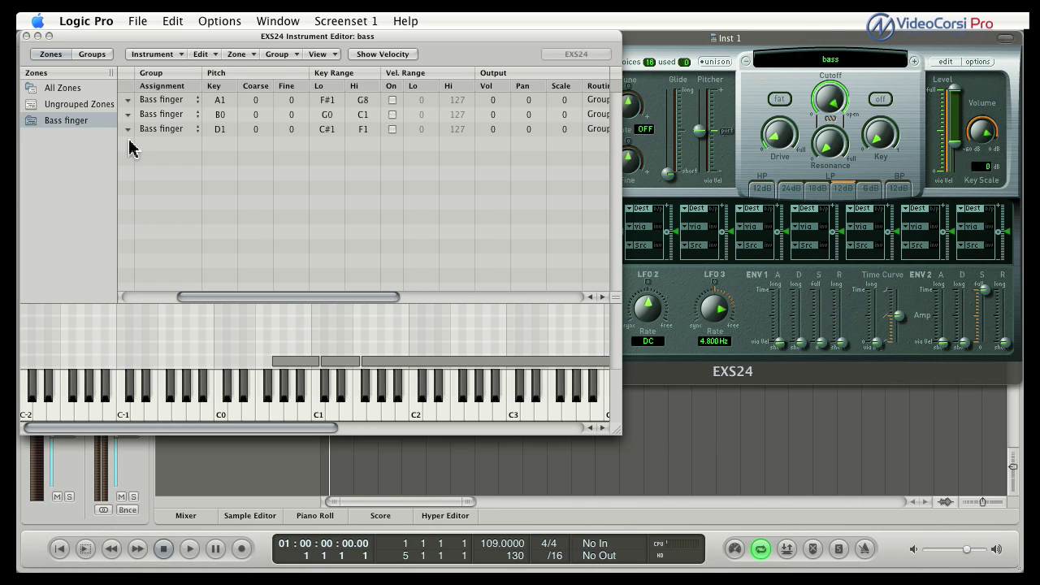
Step: Show the bass instrument's group parameters up to Select Group By and move the editor window clear of the track list
click(92, 54)
drag(218, 304, 504, 304)
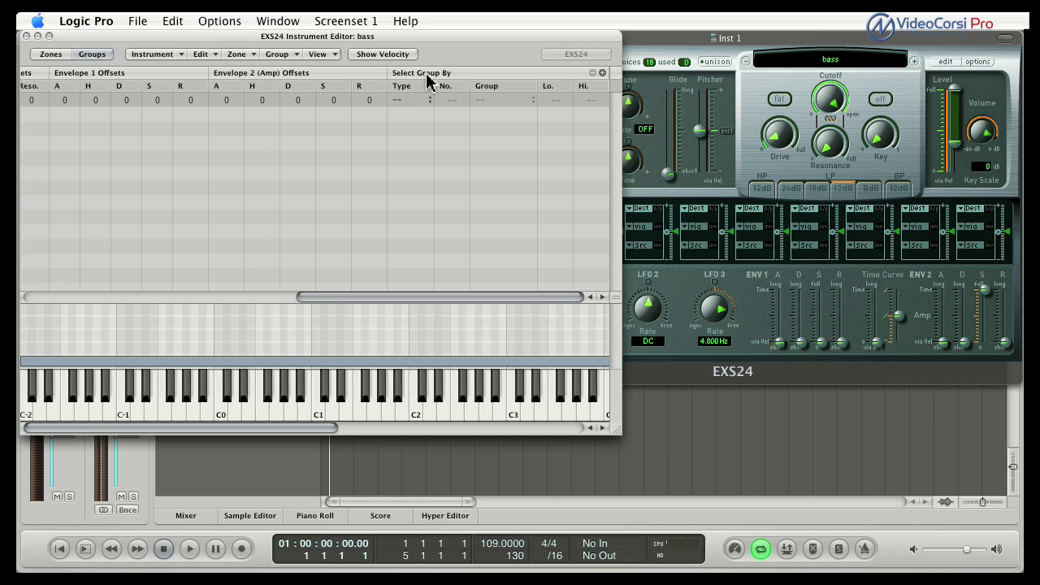
drag(420, 38, 821, 36)
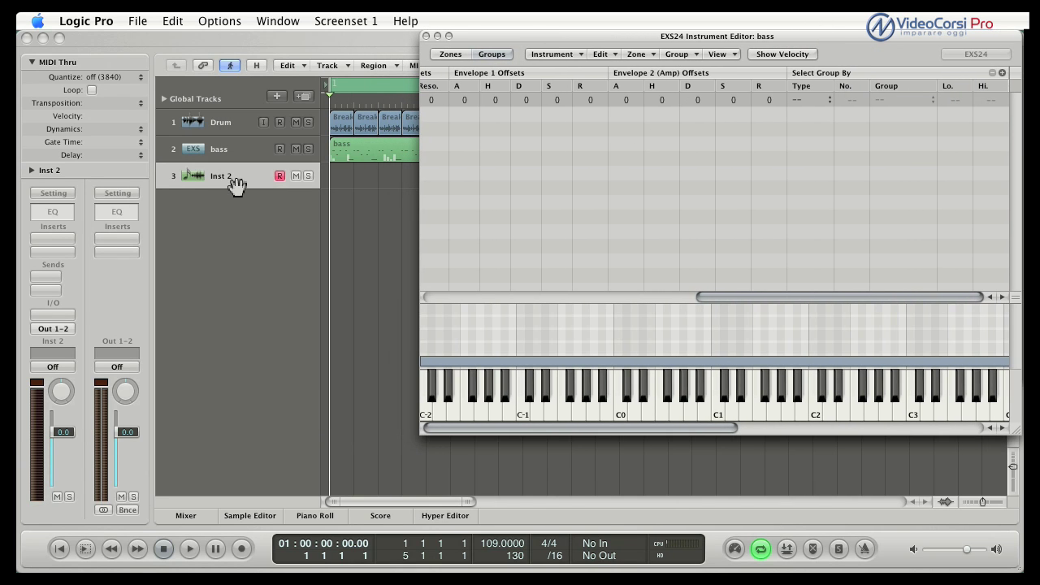
Step: Insert an EXS24 sampler on the Inst 2 channel and reposition its plug-in window without the header
click(58, 319)
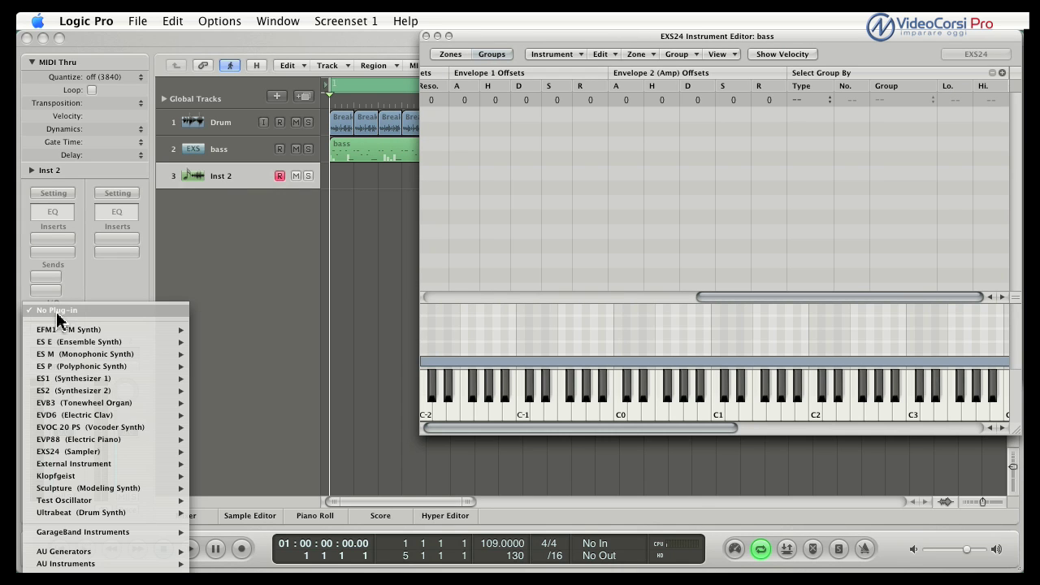
click(86, 460)
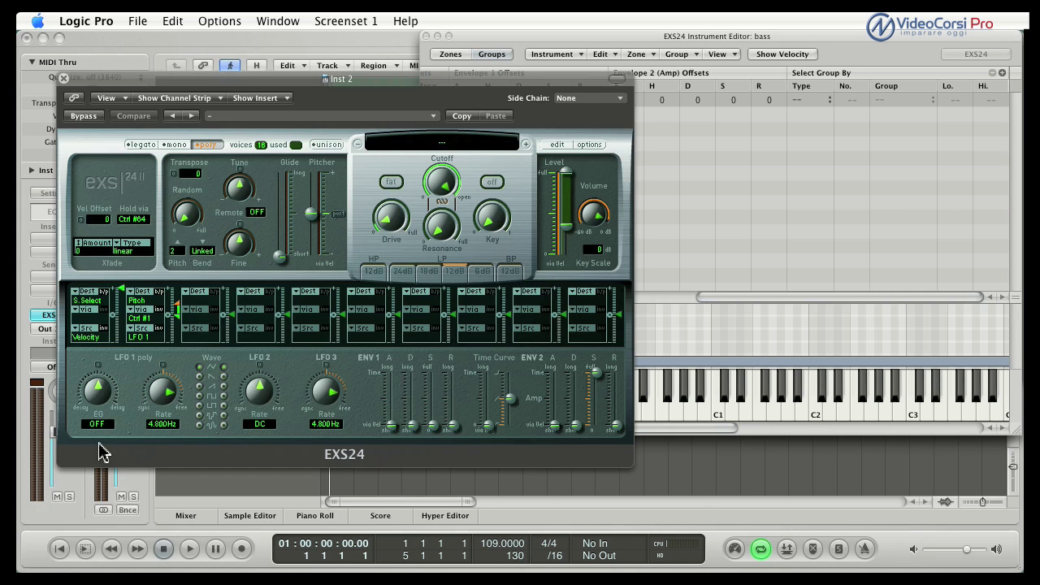
click(611, 80)
drag(541, 79, 493, 34)
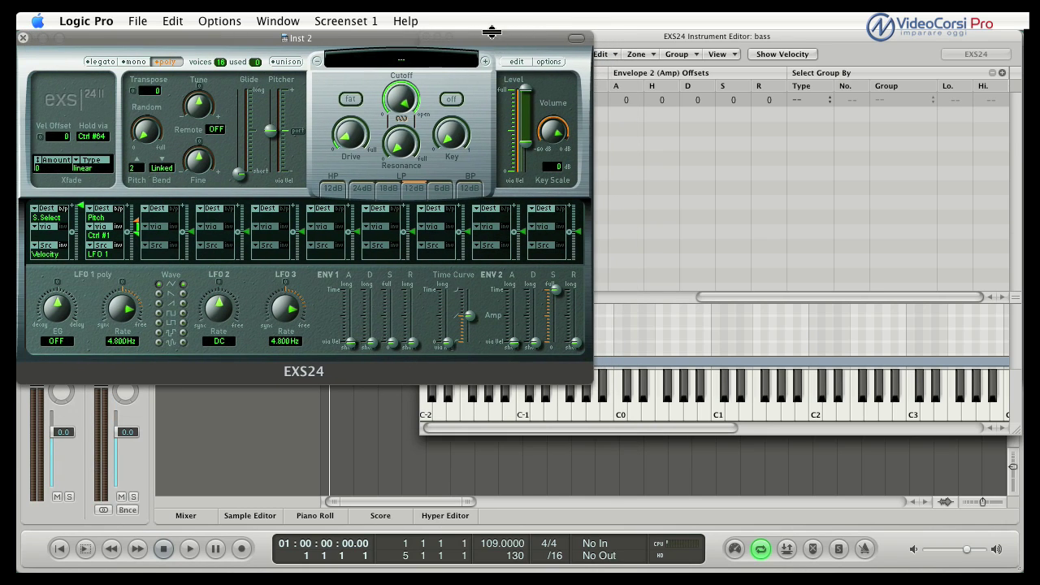
Step: Load the factory electric bass instrument Slapped Electric Bass into the Inst 2 sampler and turn the filter on
click(398, 63)
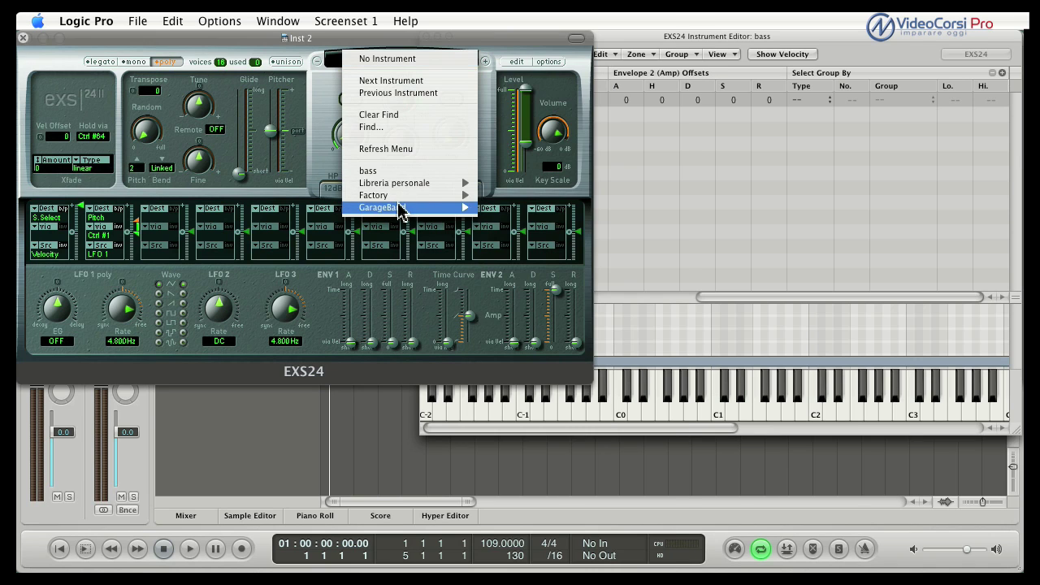
mouse_move(399, 197)
mouse_move(537, 213)
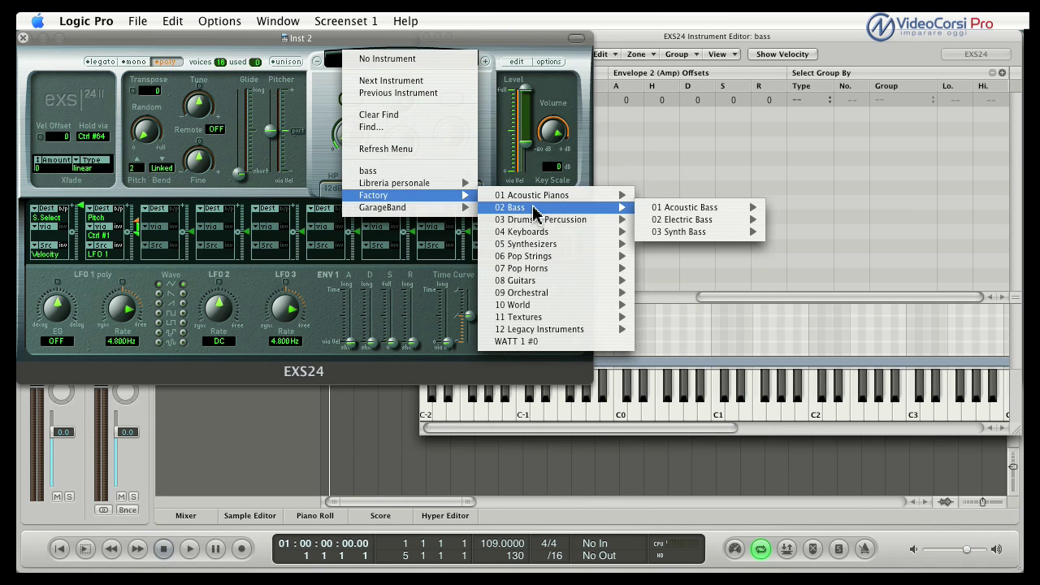
mouse_move(671, 221)
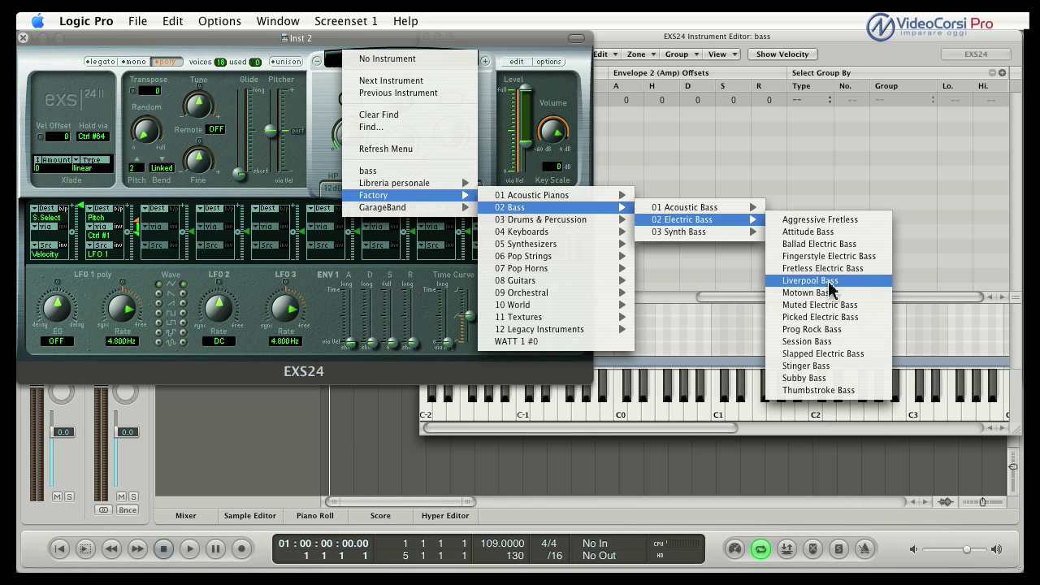
click(875, 357)
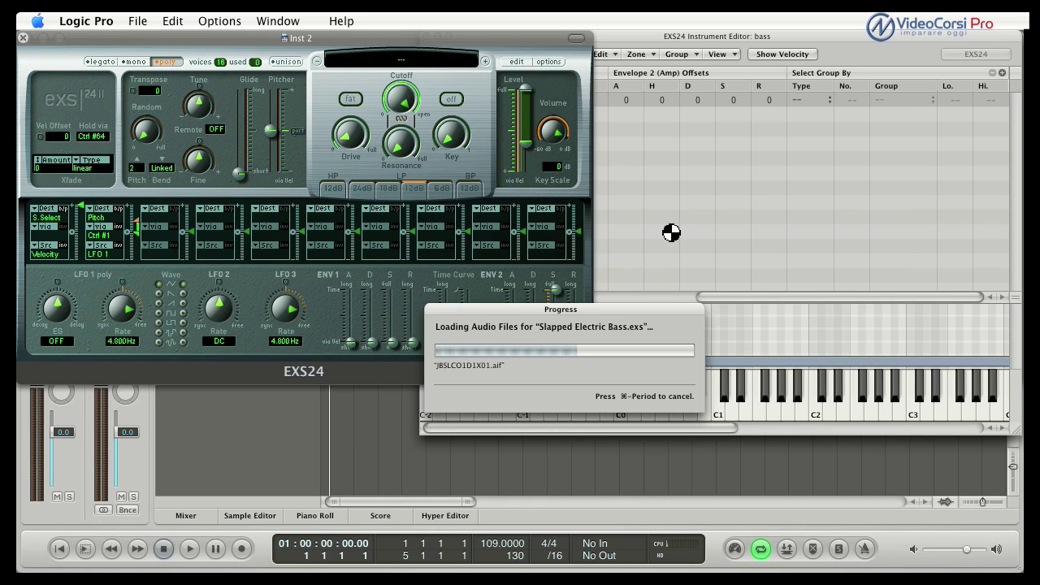
click(452, 98)
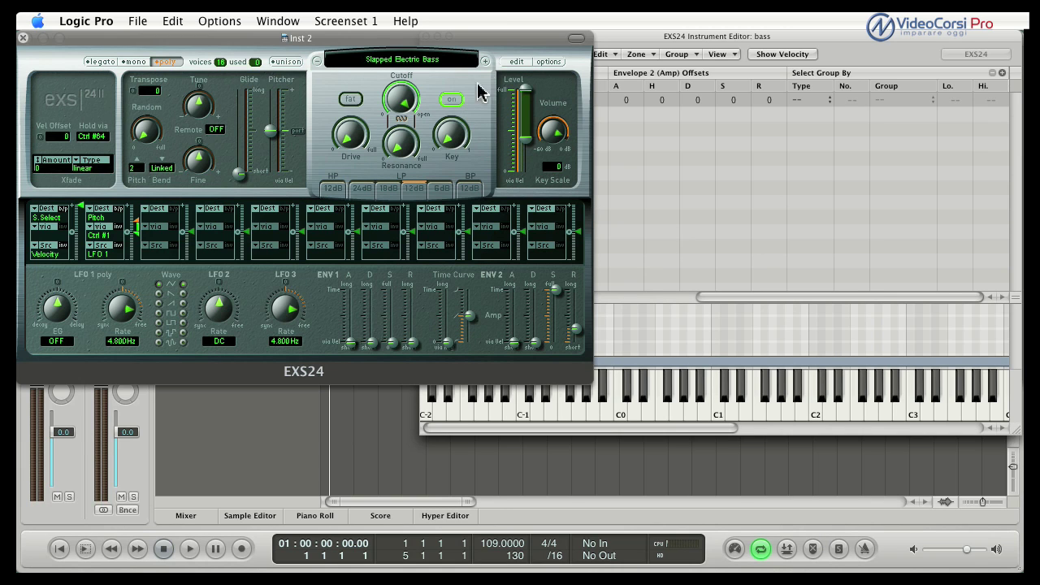
Step: Open the instrument editor for Slapped Electric Bass, then shrink and reposition its window beside the bass editor
click(515, 62)
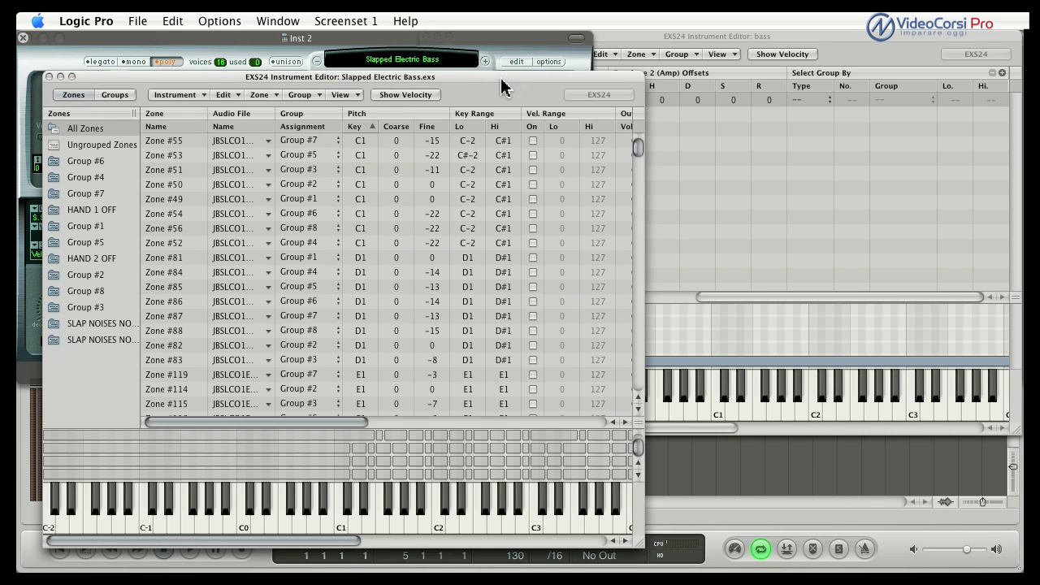
drag(501, 80, 483, 66)
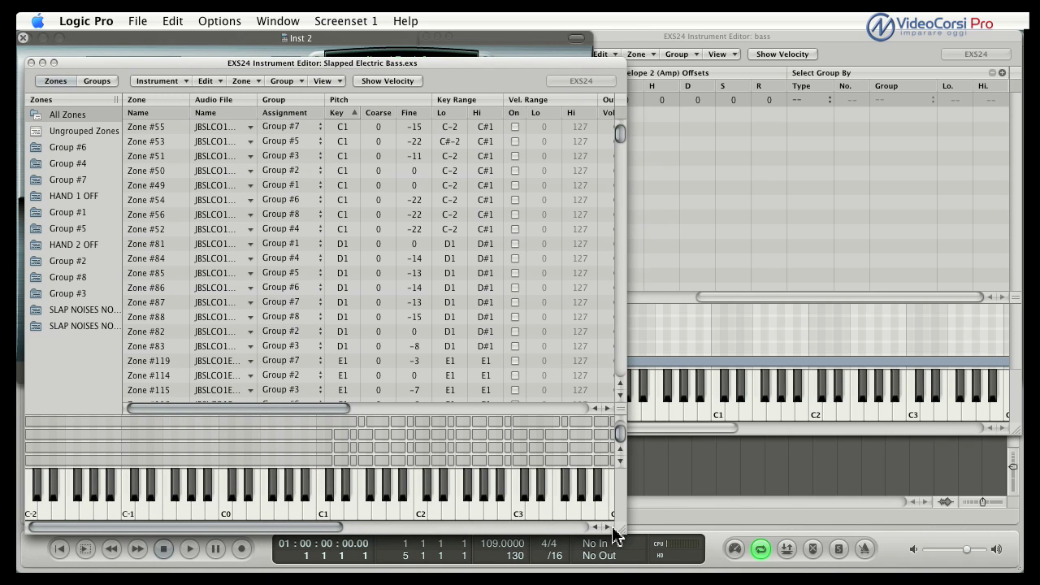
drag(618, 531, 614, 400)
drag(424, 63, 426, 174)
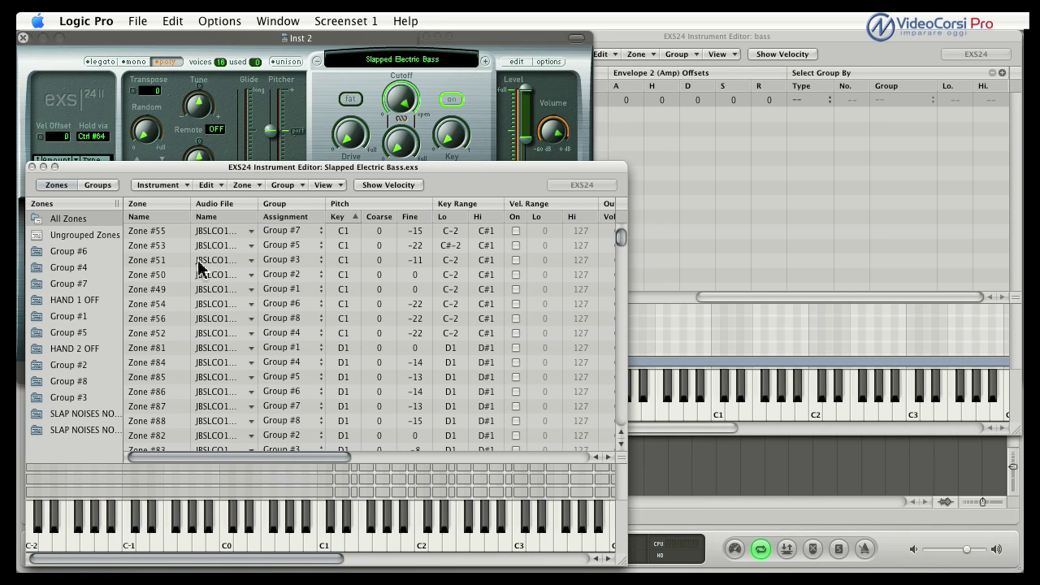
Step: Copy all Slapped Electric Bass groups, from Group #6 to the last SLAP NOISES group, into the bass instrument's group list
click(69, 253)
shift+click(81, 432)
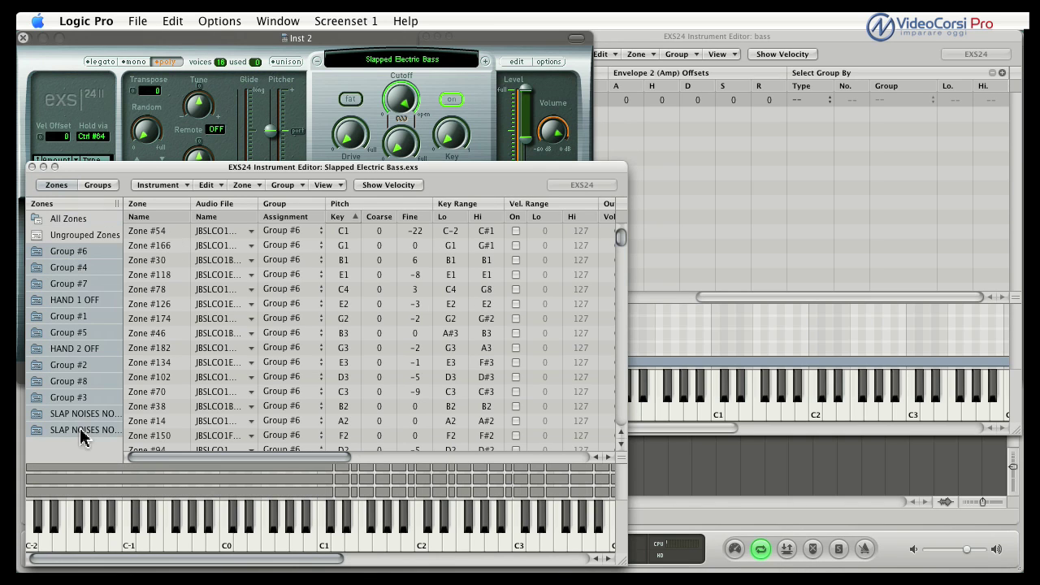
click(619, 42)
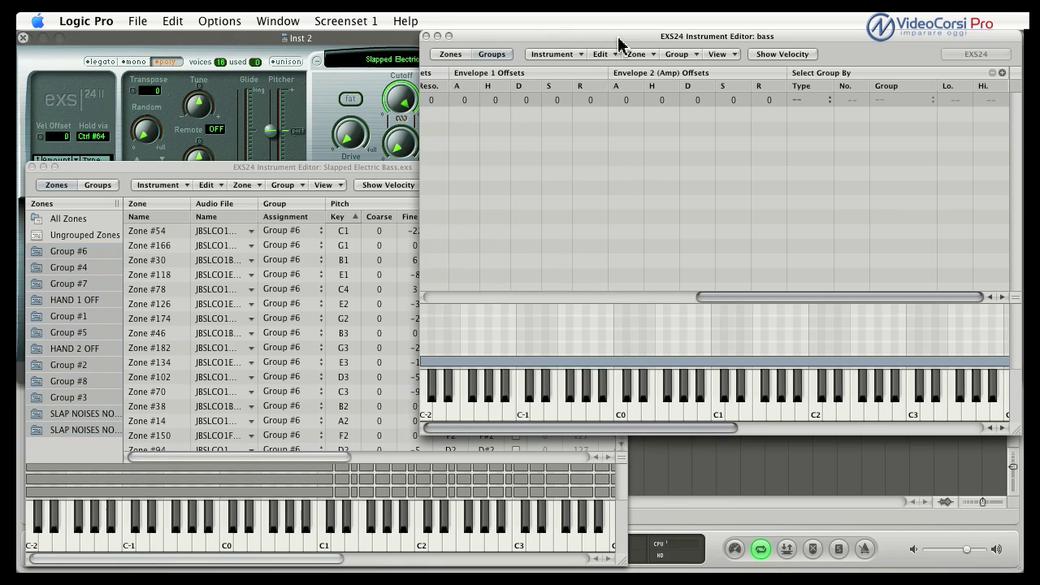
click(37, 258)
drag(36, 258, 438, 142)
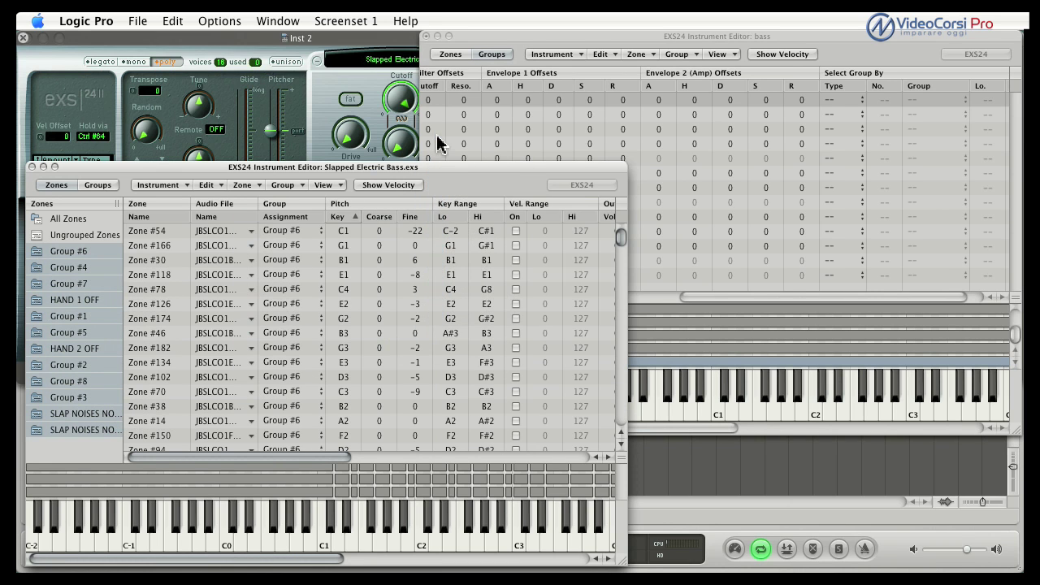
Step: Close the Slapped Electric Bass editor and the Inst 2 sampler window, and move the bass editor clear of the bass sampler
click(575, 38)
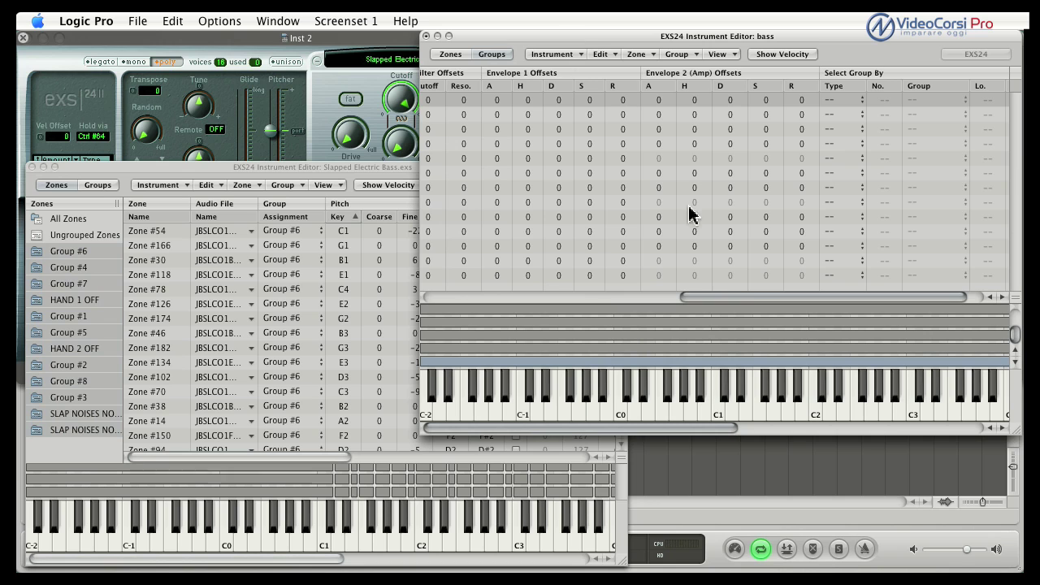
drag(736, 300, 431, 302)
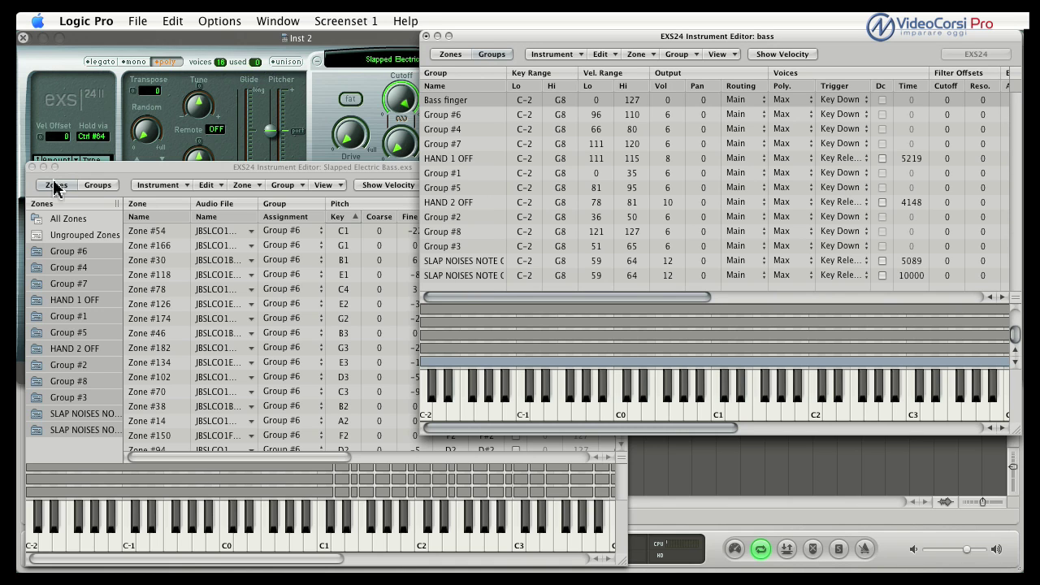
click(32, 166)
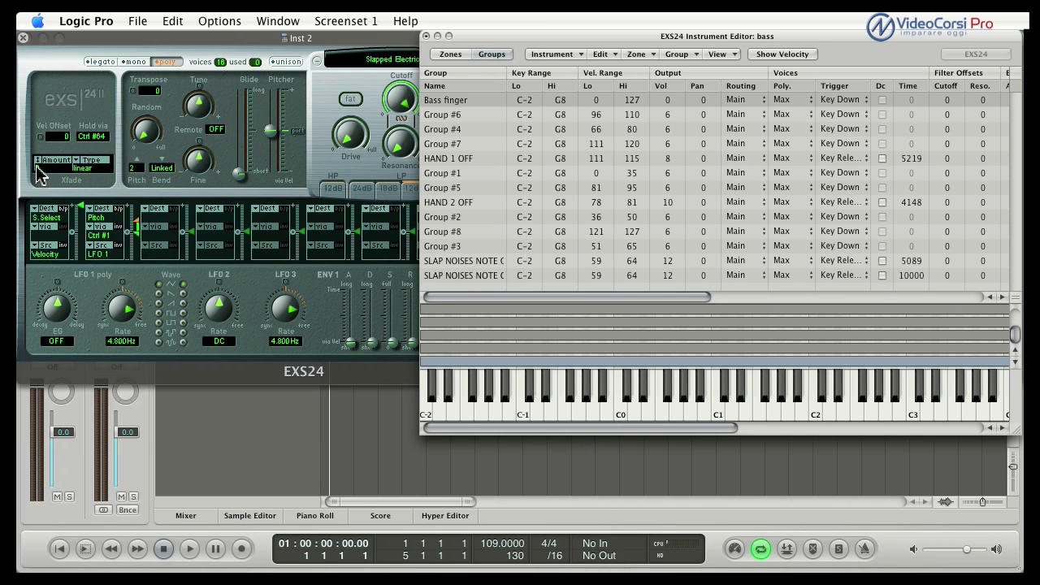
click(25, 38)
drag(515, 37, 115, 37)
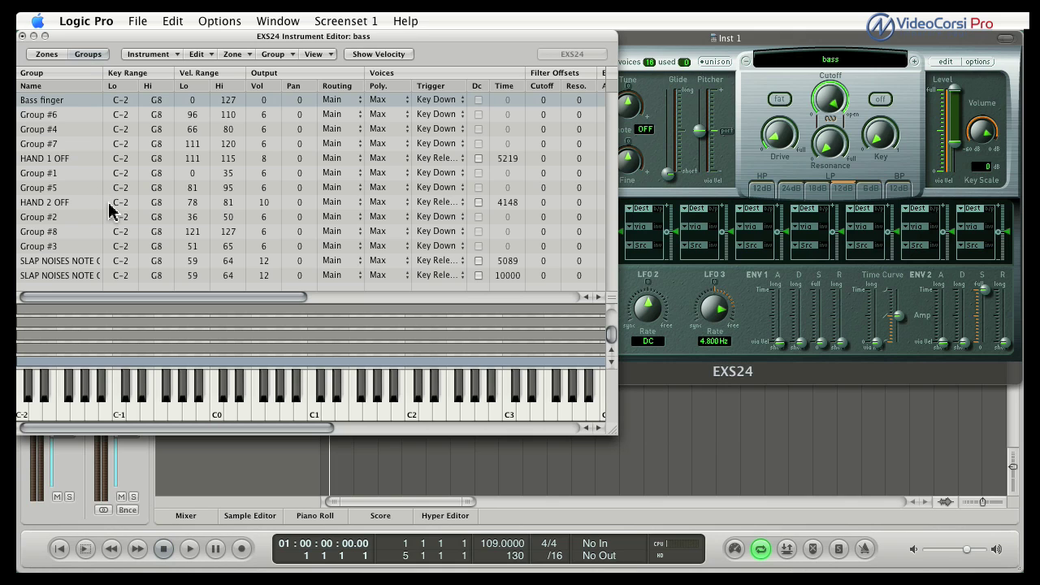
Step: Set the Select Group By type of the Bass finger group to Control
drag(190, 301, 507, 306)
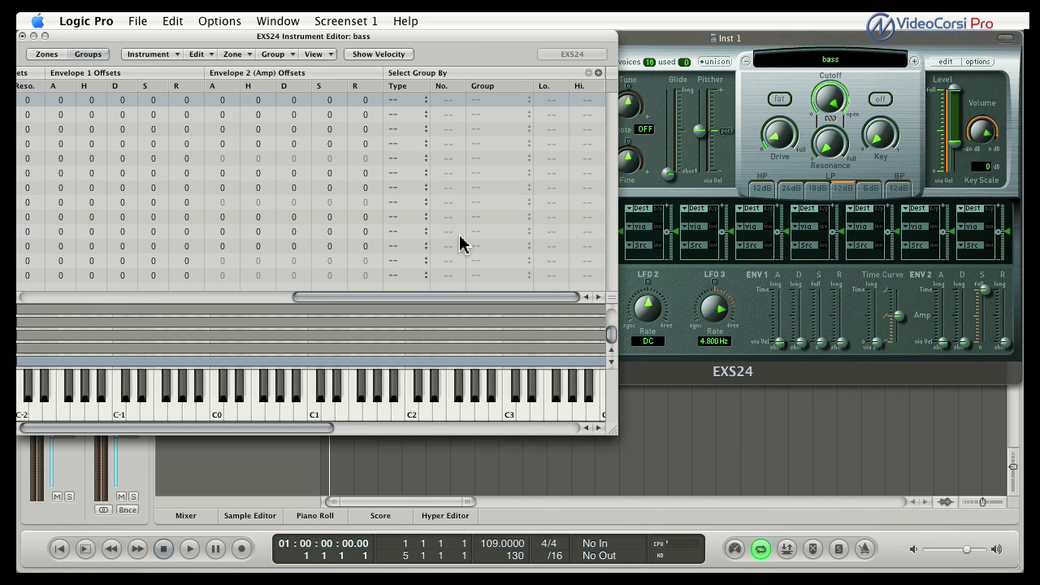
click(411, 109)
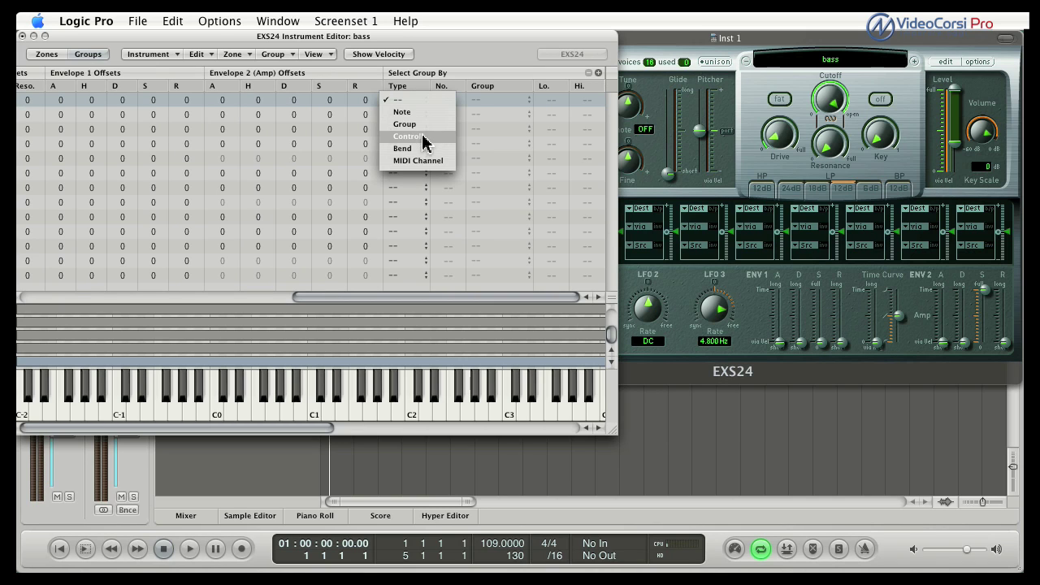
click(422, 137)
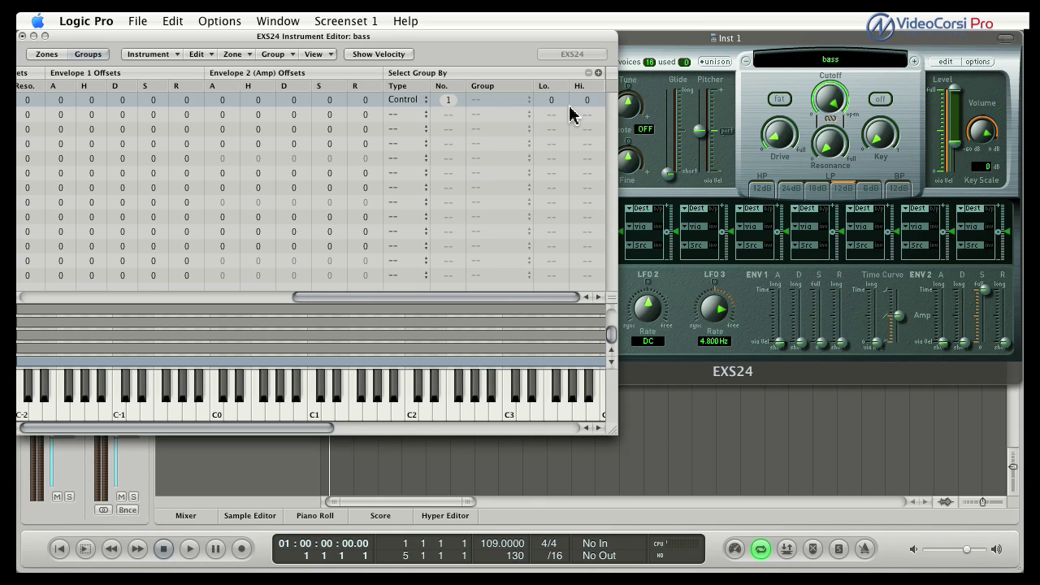
Step: Set Select Group By for all slap groups, Group #6 through the last SLAP NOISES group, to Control 1 with range 1 to 127
drag(353, 297, 42, 304)
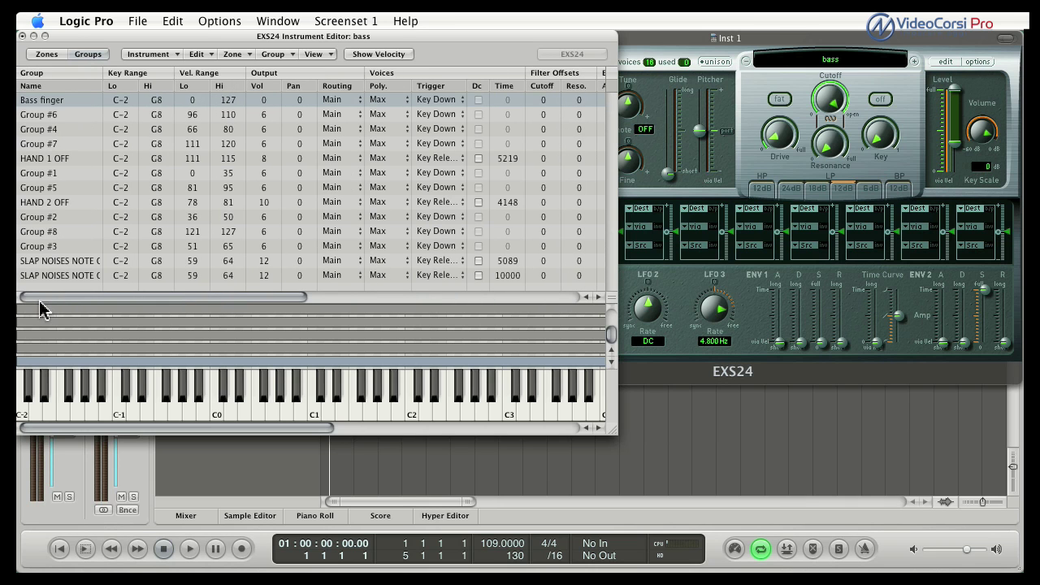
click(70, 119)
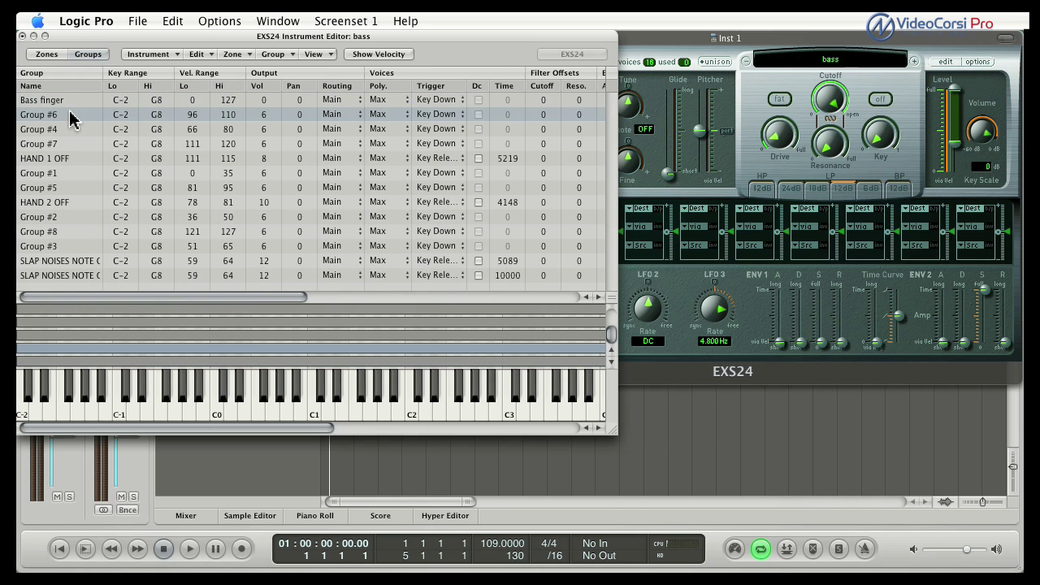
shift+click(71, 279)
drag(86, 300, 479, 303)
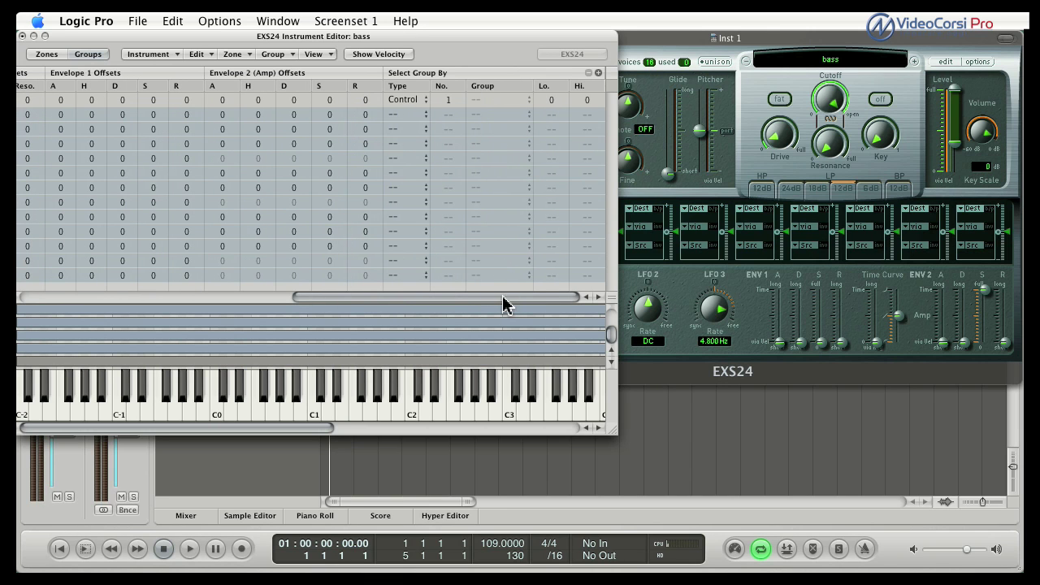
click(418, 114)
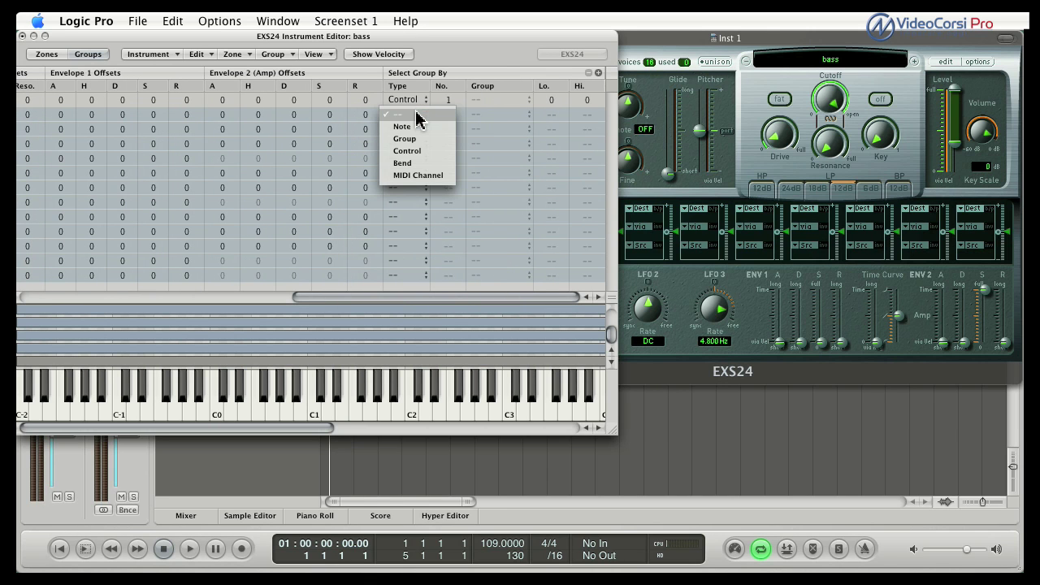
click(416, 151)
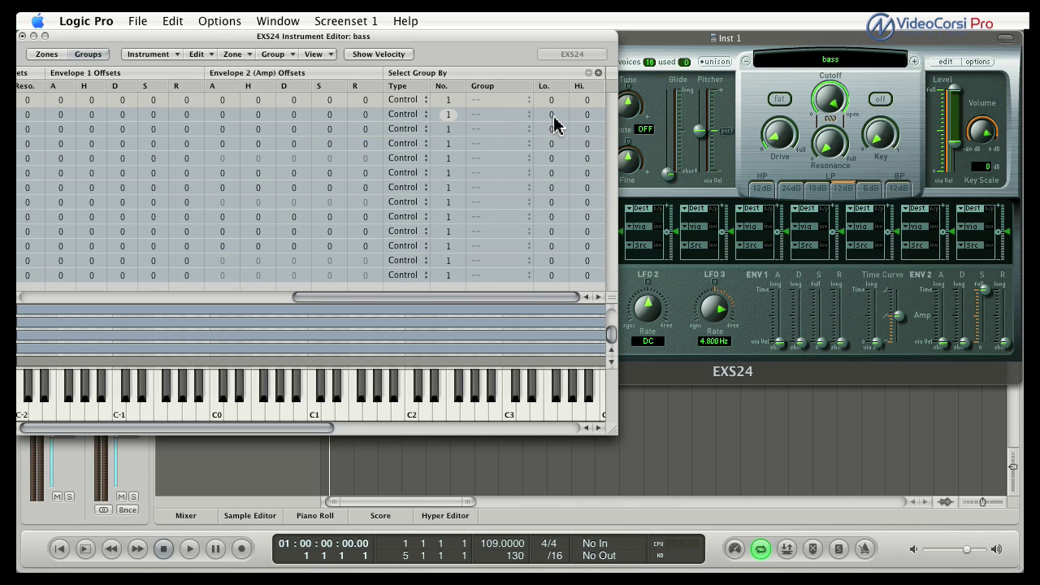
drag(588, 122, 554, 122)
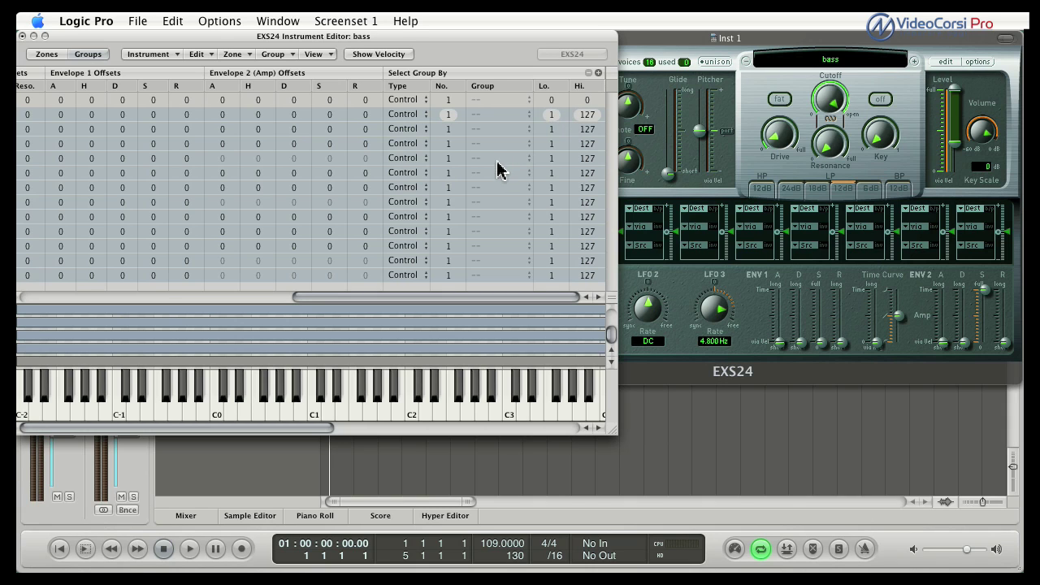
Step: Bypass the LFO 1 to Pitch modulation via Ctrl #1 in the bass sampler and close its Inst 1 window
click(638, 40)
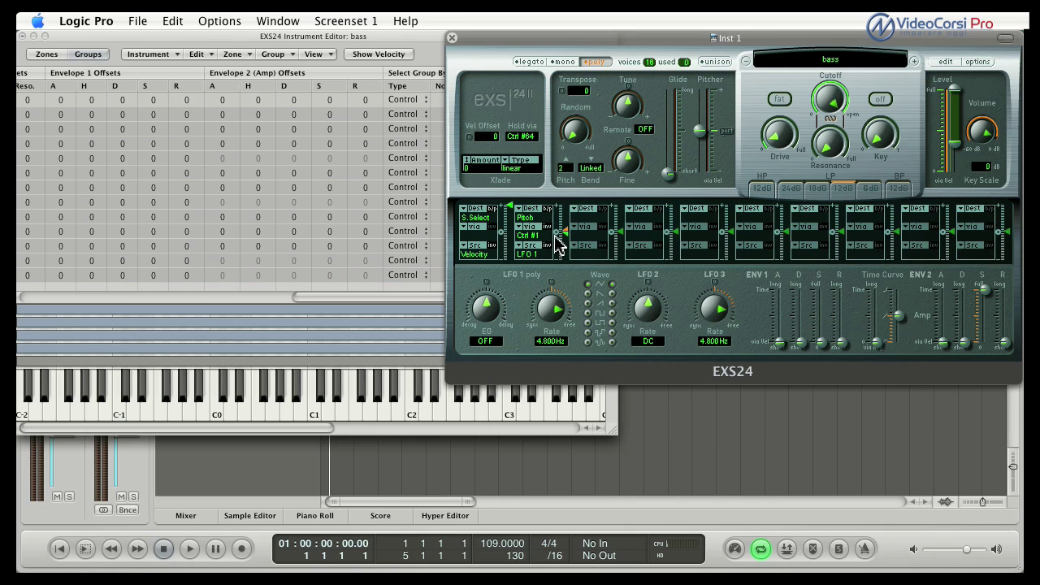
click(547, 209)
click(452, 37)
Step: Show the bass track's region in the Piano Roll and minimize the bass instrument editor so the controller curve is unobstructed
drag(452, 37, 856, 29)
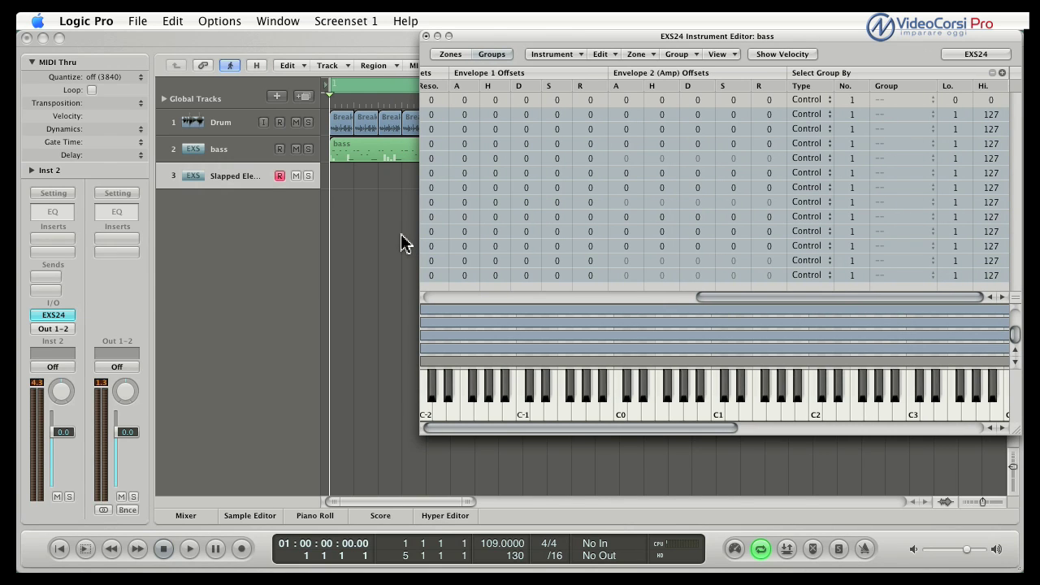
click(225, 153)
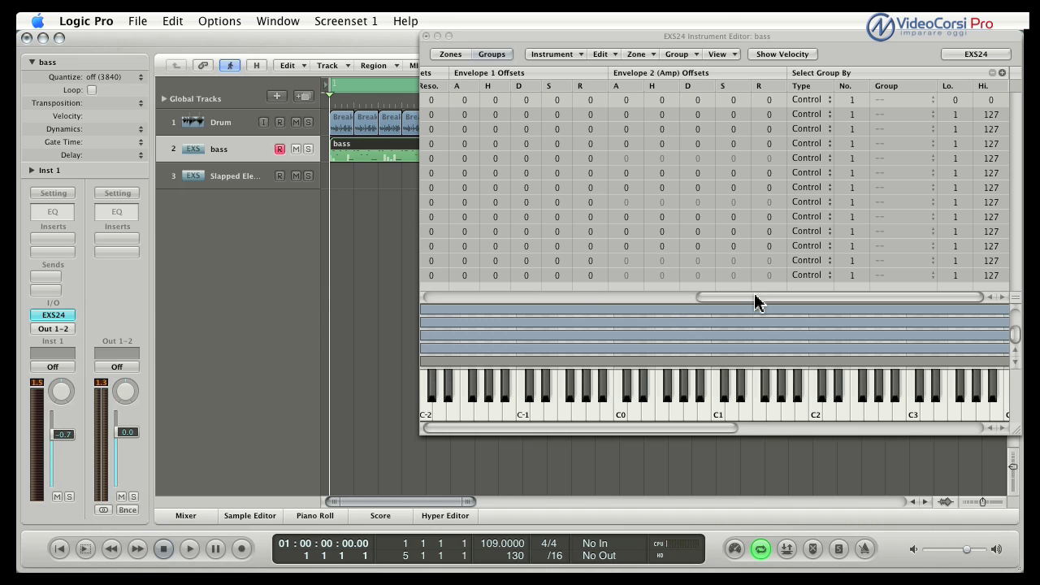
drag(763, 301, 601, 302)
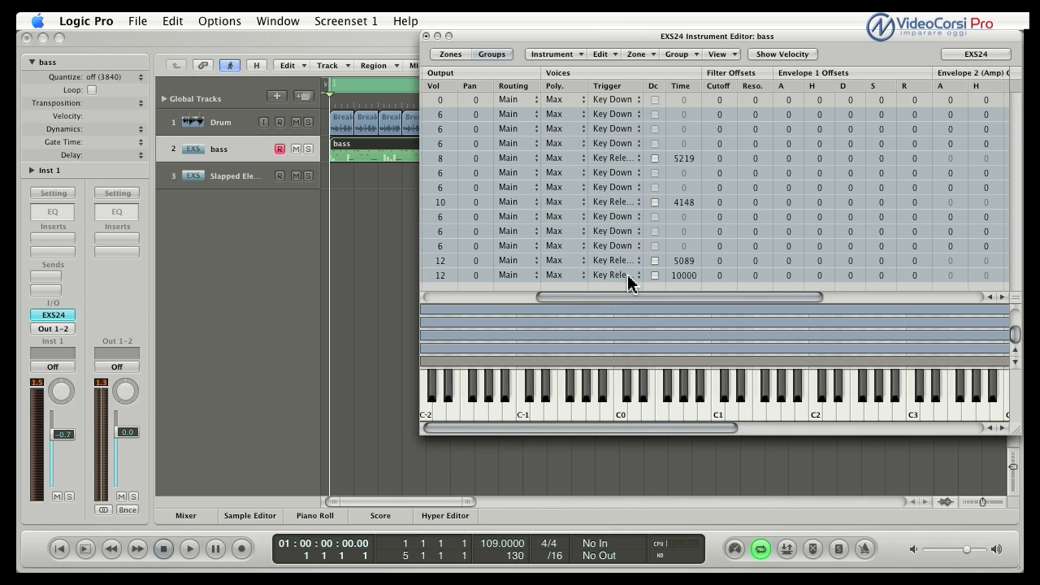
drag(618, 302, 504, 307)
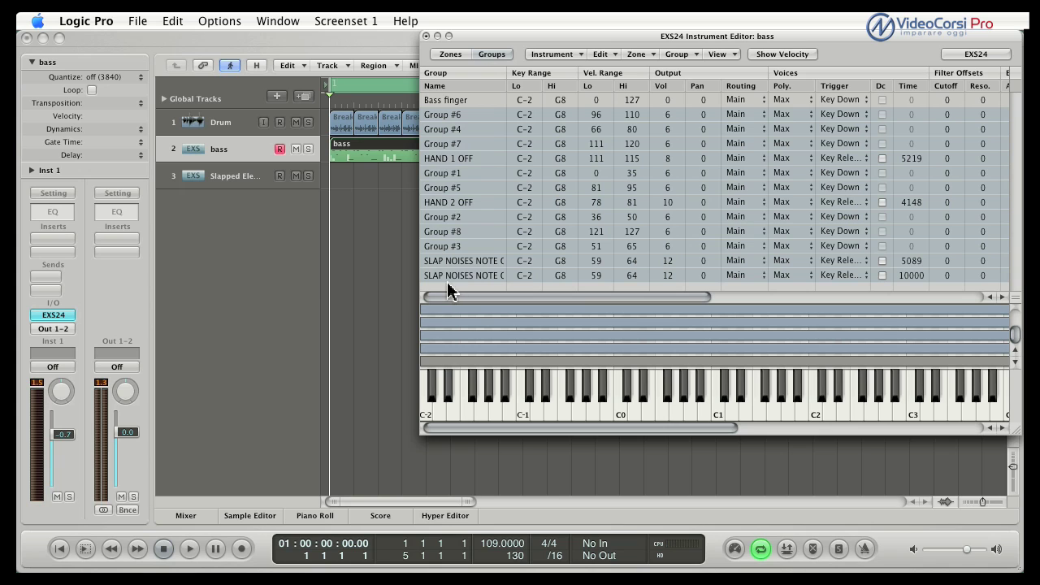
click(327, 519)
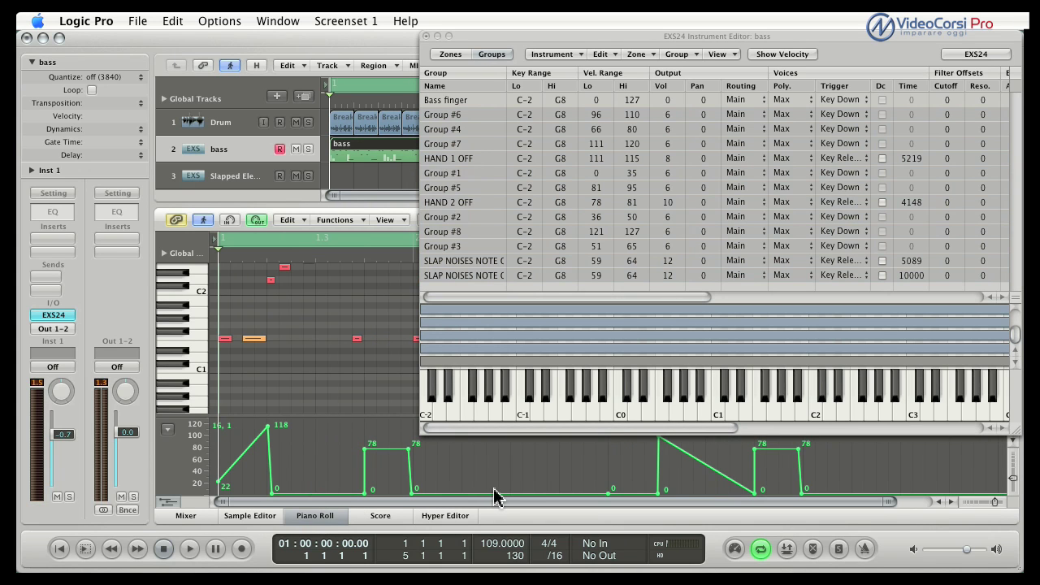
click(436, 35)
click(819, 117)
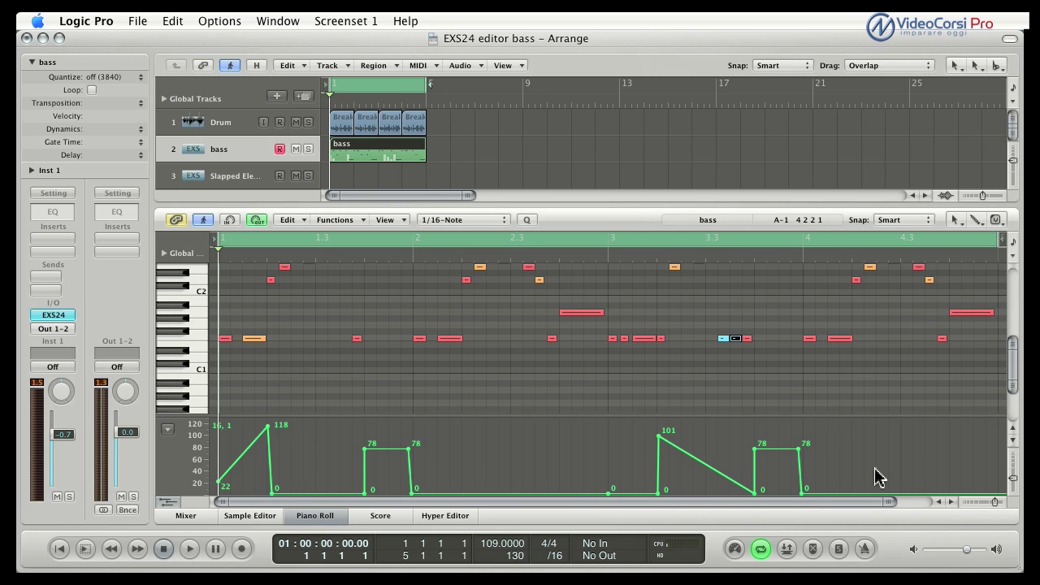
Step: Play the looped bass region to hear its controller curve switch between the finger and slap groups
drag(892, 501, 923, 506)
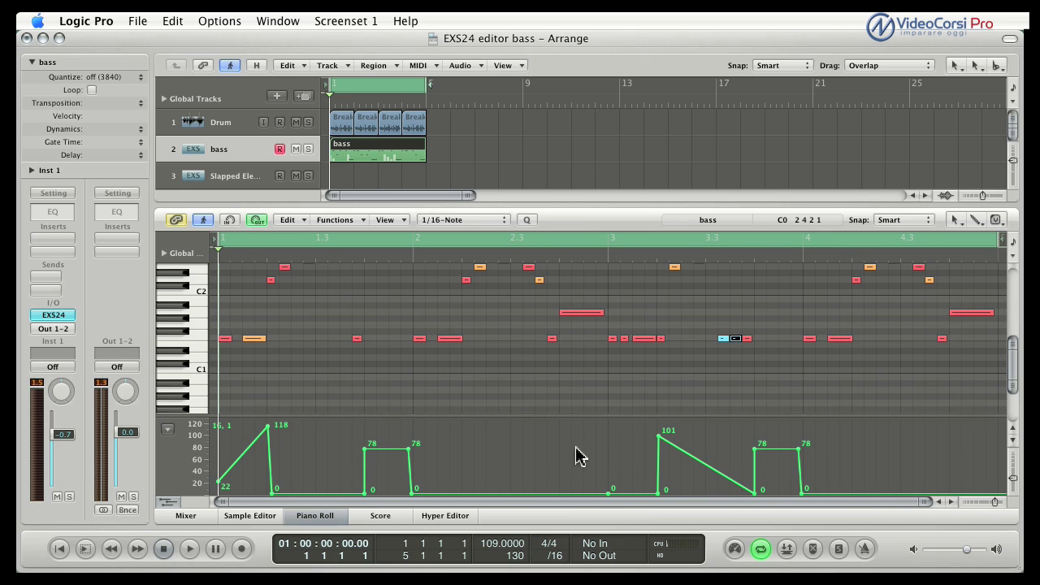
key(space)
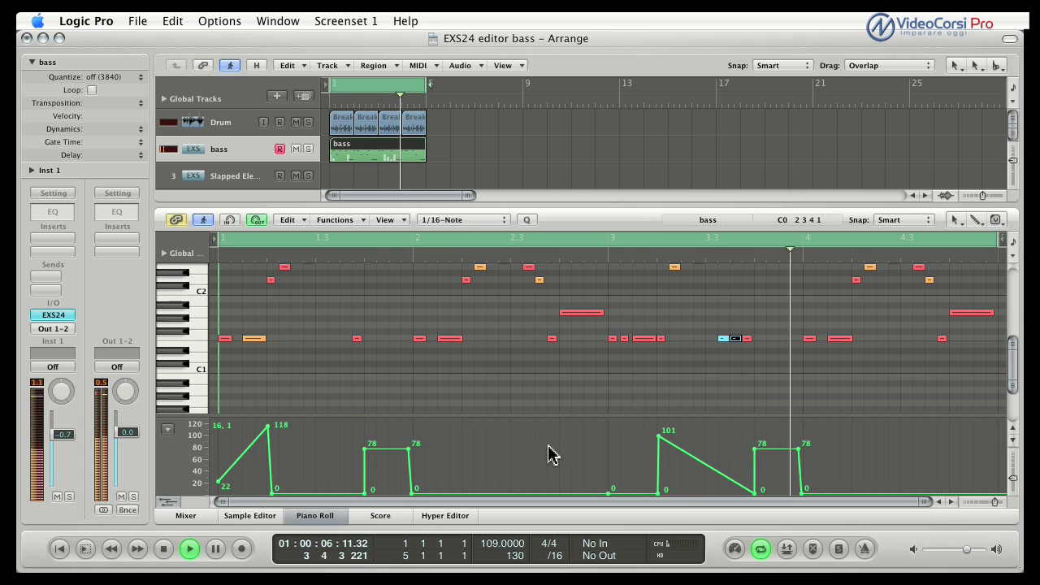
scroll(536, 401, up, 3)
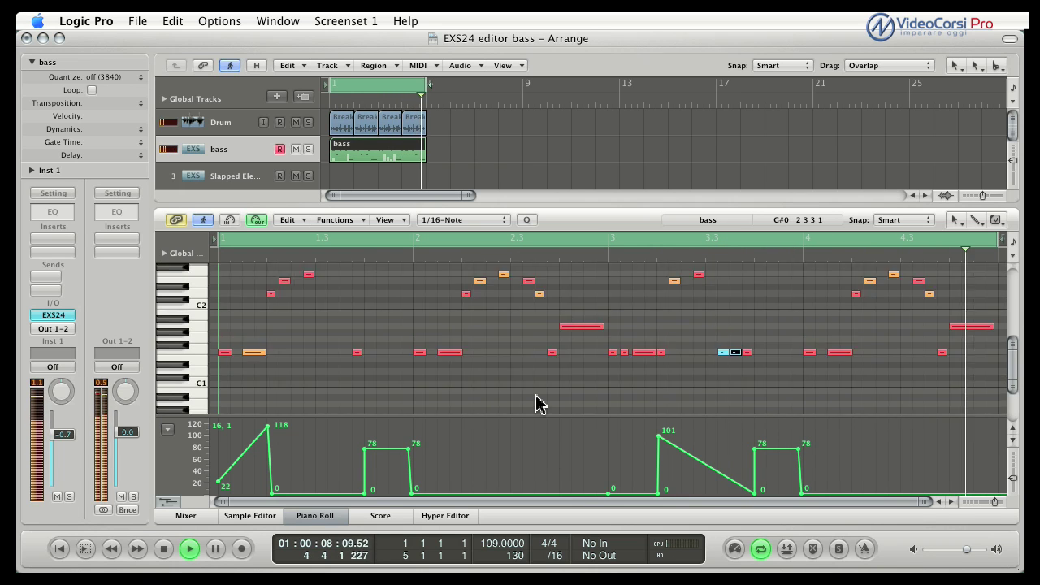